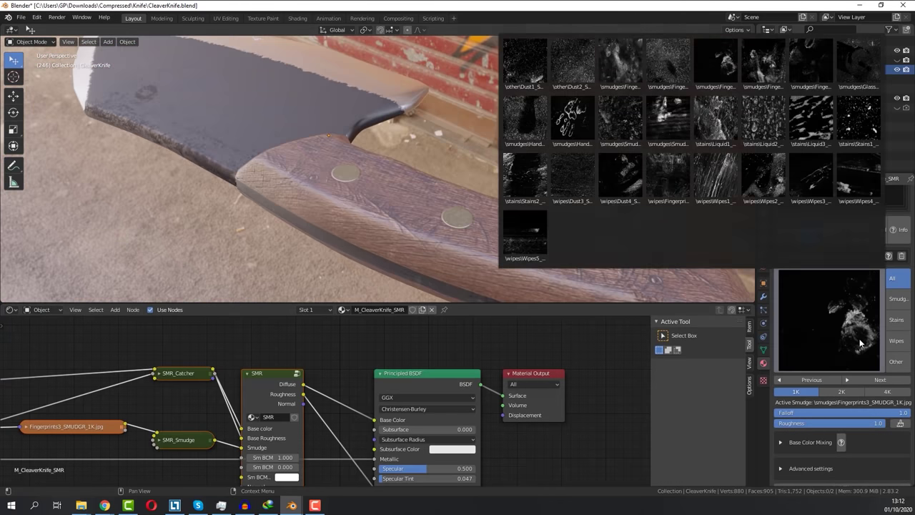
Step: Swap the knife handle's smudge to the Handprints2 texture and orbit around to inspect it
click(830, 322)
click(572, 120)
mouse_move(472, 171)
middle_down()
mouse_move(423, 197)
mouse_move(367, 165)
middle_up()
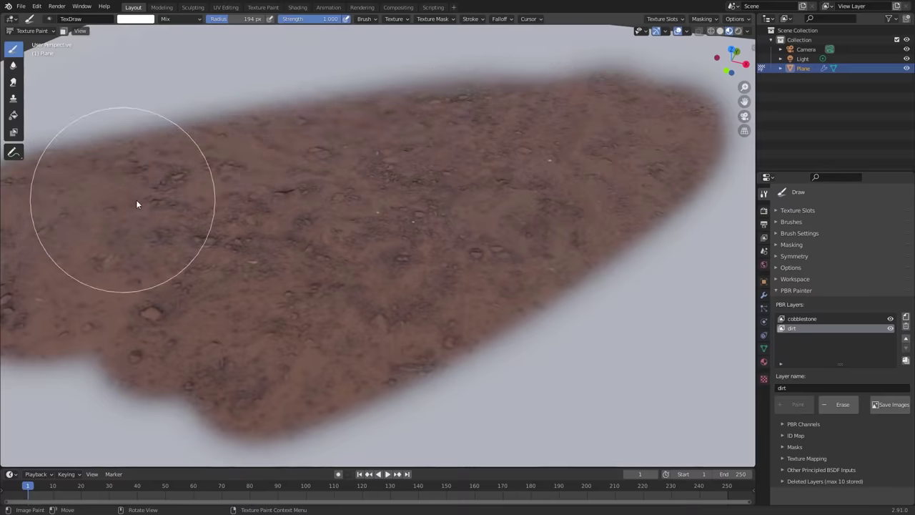
mouse_move(136, 199)
middle_down()
mouse_move(562, 237)
mouse_move(513, 228)
mouse_move(493, 236)
middle_up()
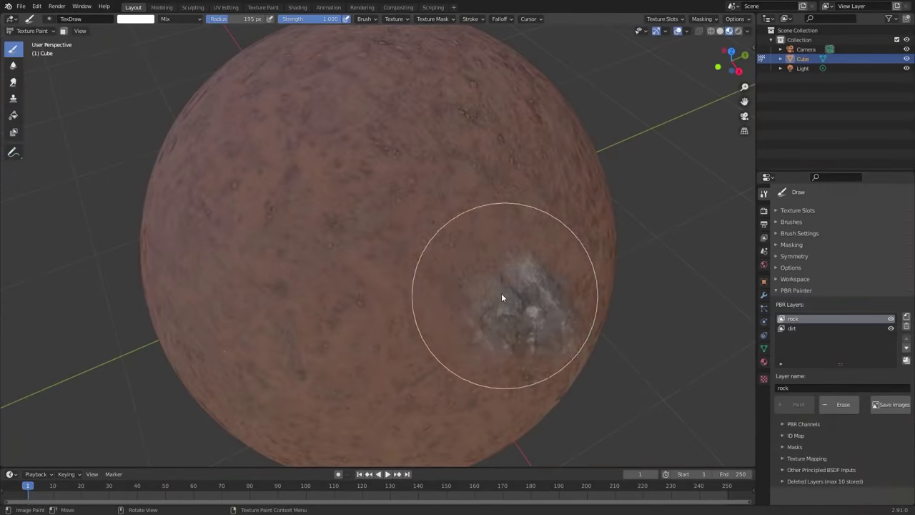
mouse_move(501, 294)
mouse_down()
mouse_move(405, 156)
mouse_move(556, 293)
mouse_up()
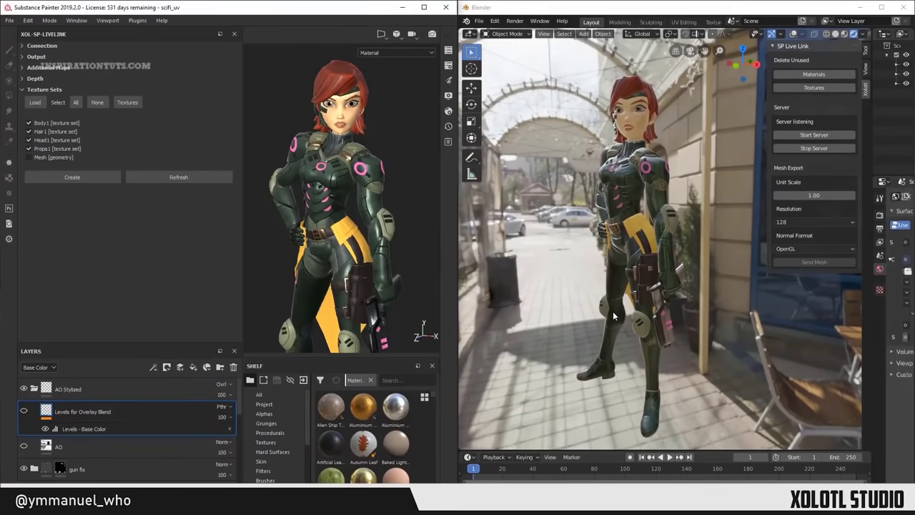
drag(363, 408, 281, 176)
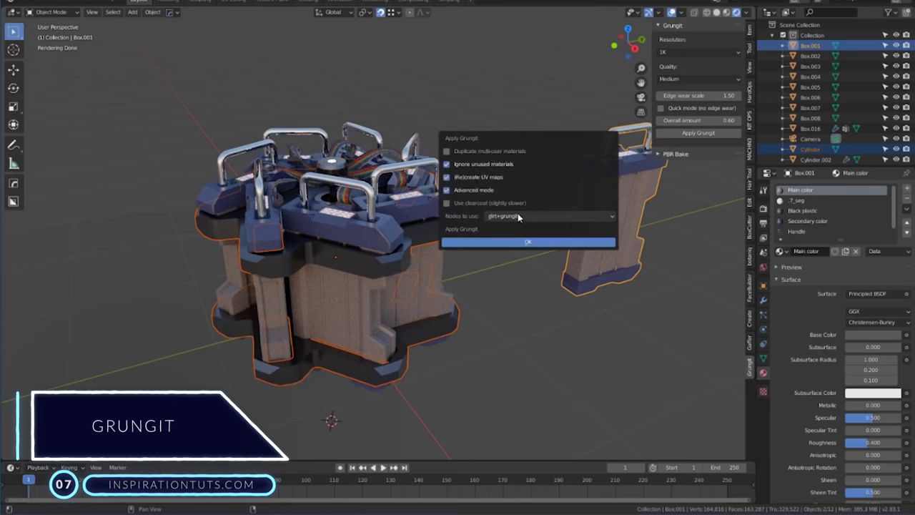
Step: Apply Grungit with the dirt+grungit node set, then edit the grunge node's second base colour
click(517, 214)
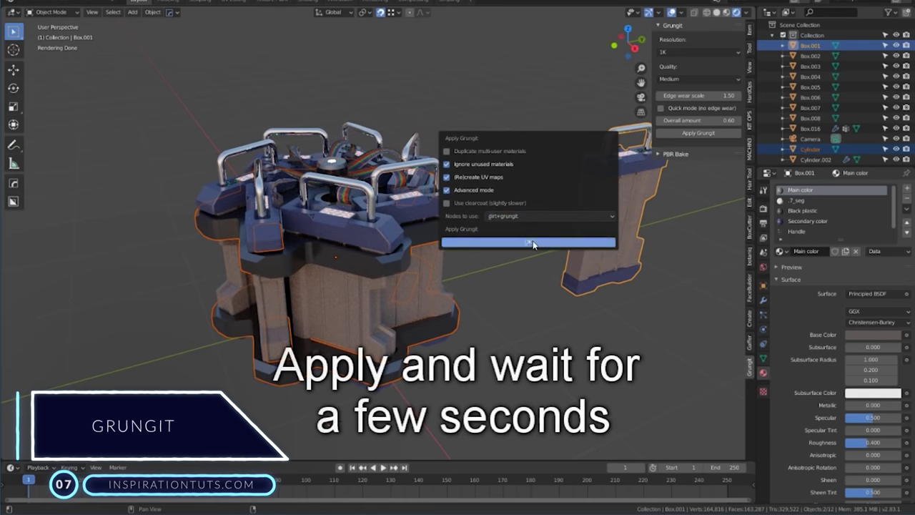
click(533, 243)
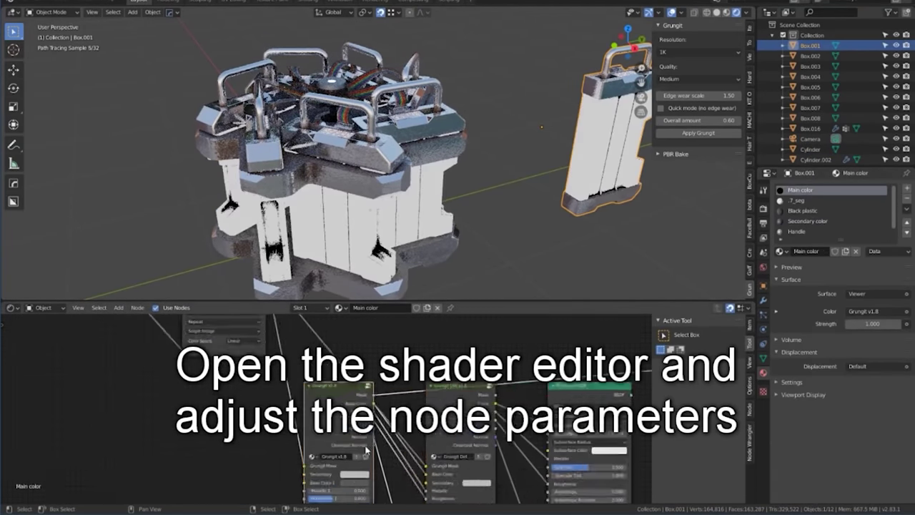
scroll(367, 449, up, 5)
middle_drag(360, 458, 283, 449)
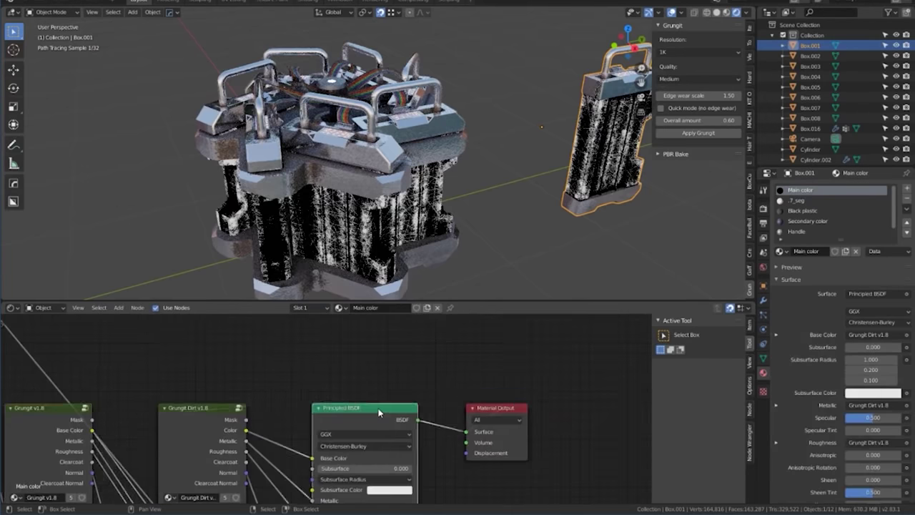
scroll(347, 385, up, 6)
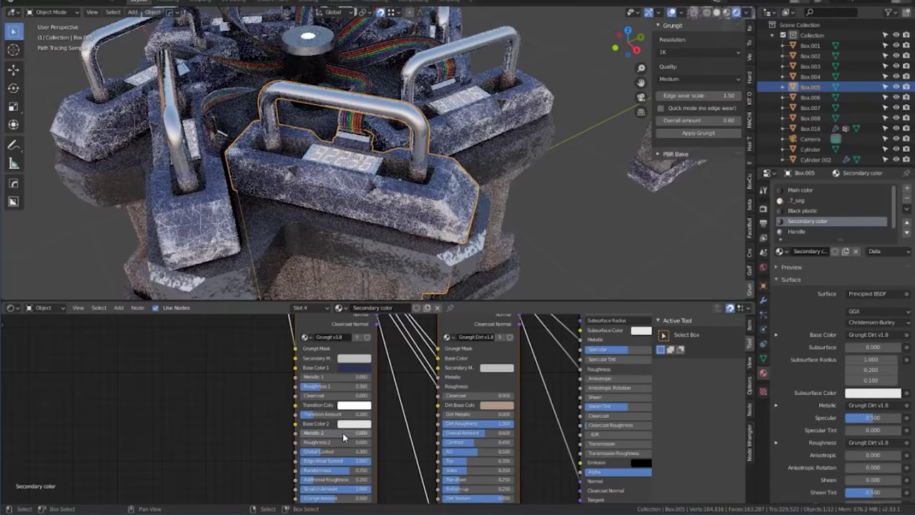
click(350, 424)
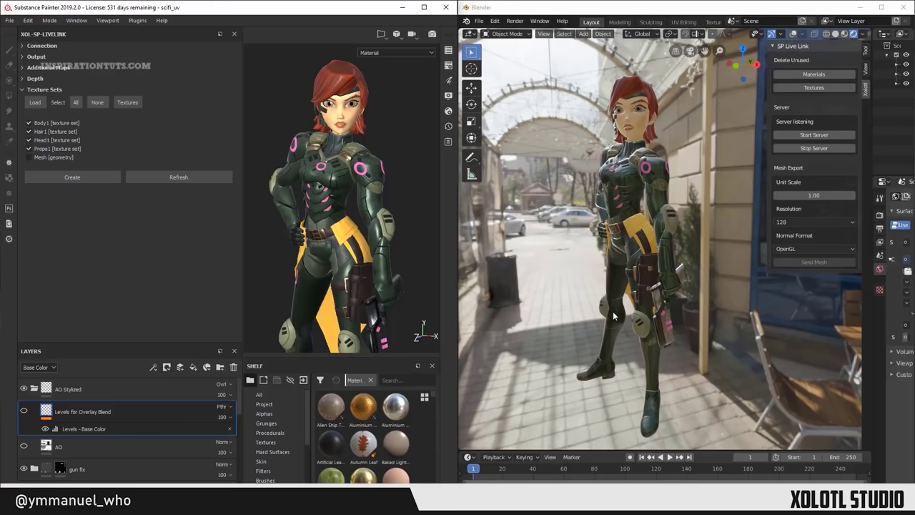
Step: Drop the Aluminium Insulator material onto the character's suit and refresh the Live Link to Blender
drag(362, 408, 322, 204)
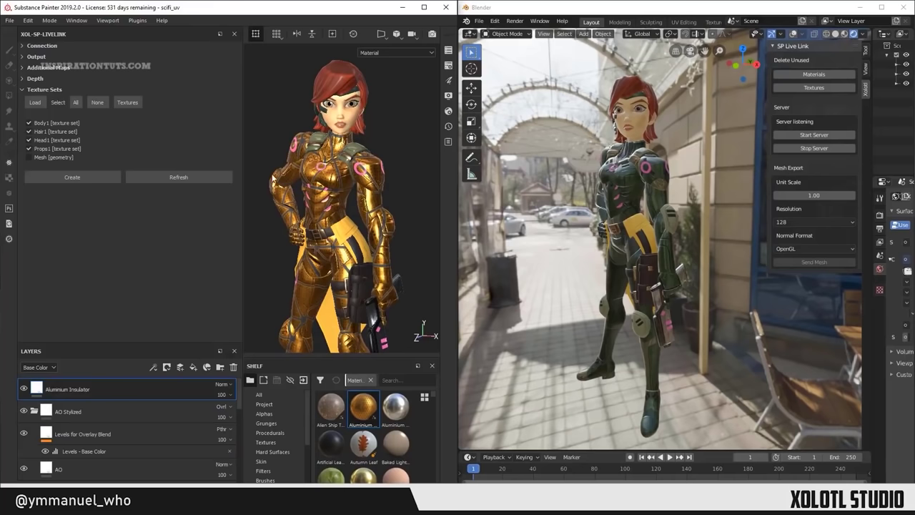
click(160, 177)
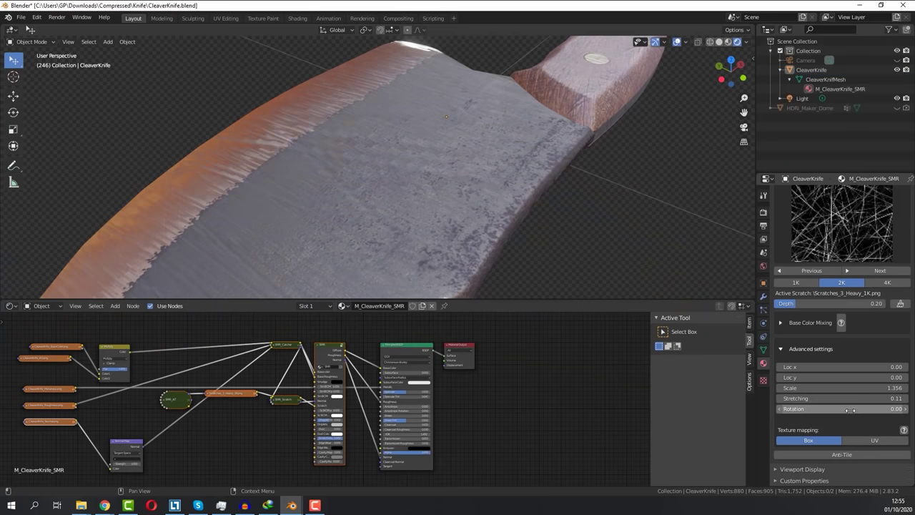
Step: Confirm the knife scratch Stretching value of 1.00
key(BackSpace)
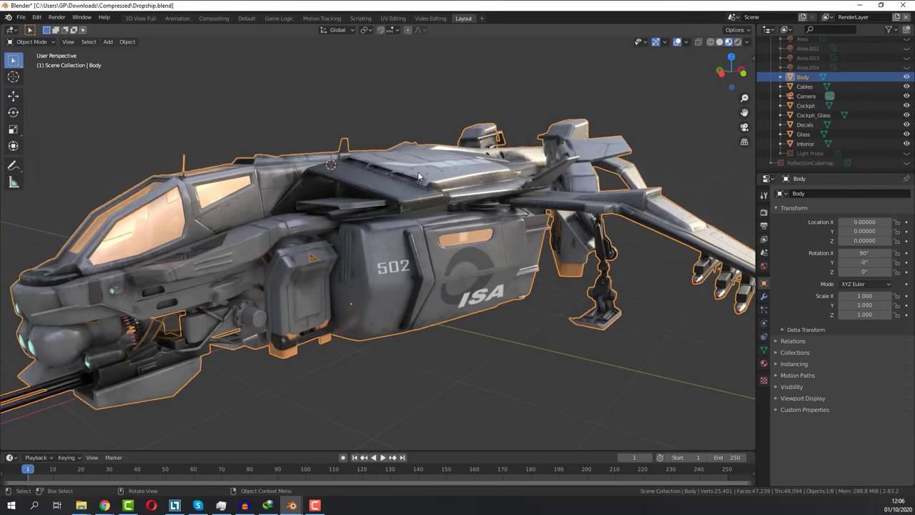
Step: Show Main_Body's material properties with the Surface and Settings panels collapsed
middle_drag(418, 171, 565, 214)
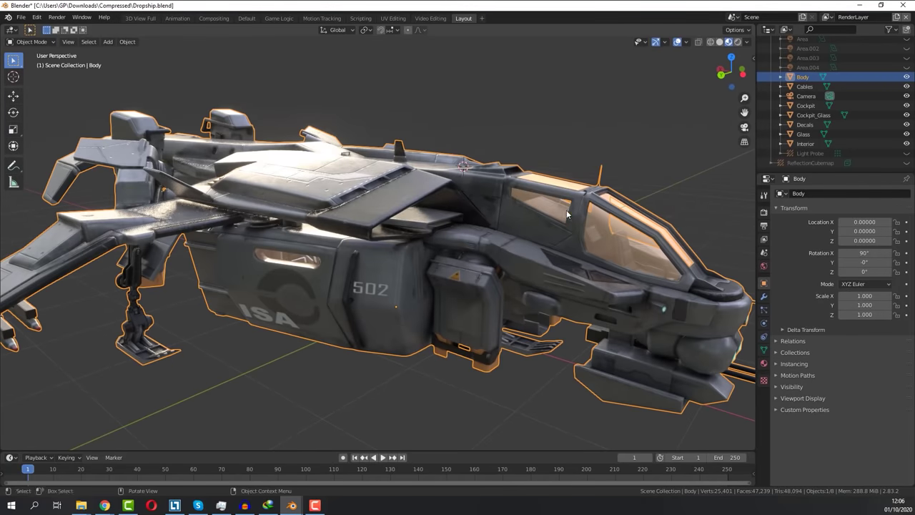
click(763, 365)
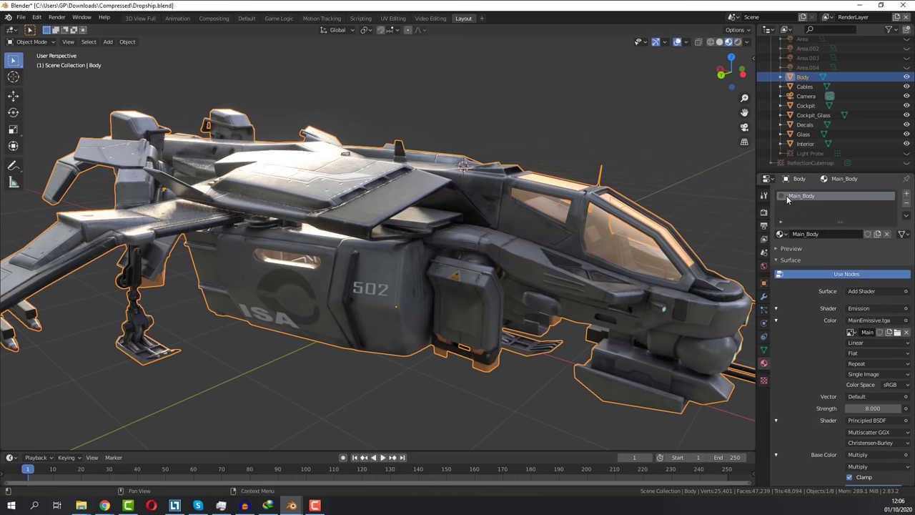
click(776, 263)
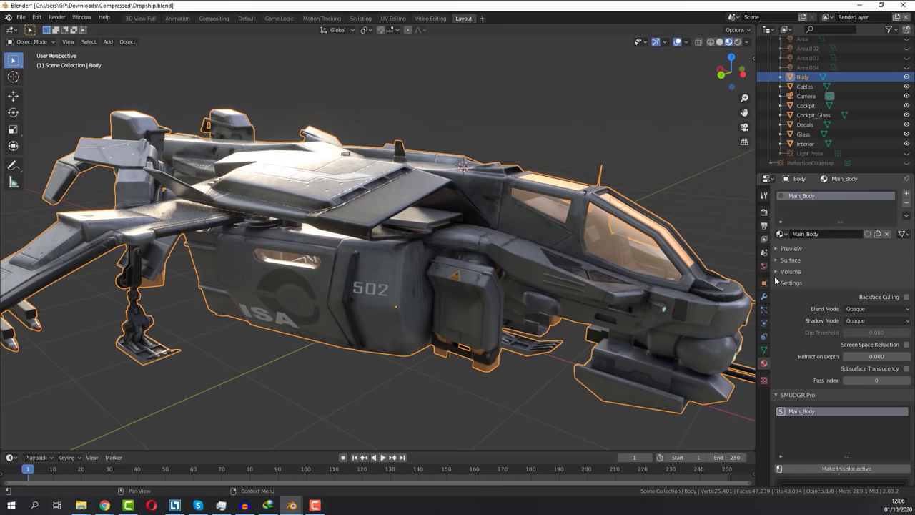
click(775, 283)
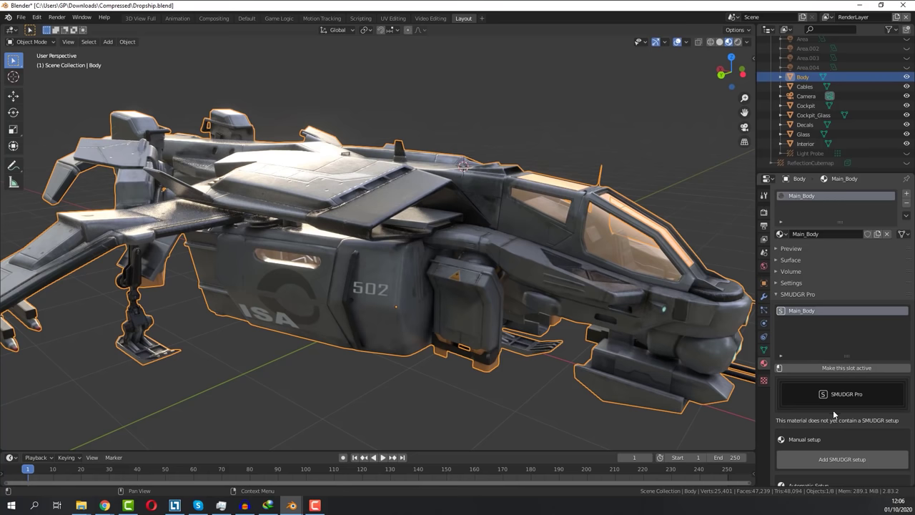
Step: Add a SMUDGR Pro setup with a dust layer to Main_Body and orbit the dusty hull
scroll(834, 462, down, 3)
click(837, 384)
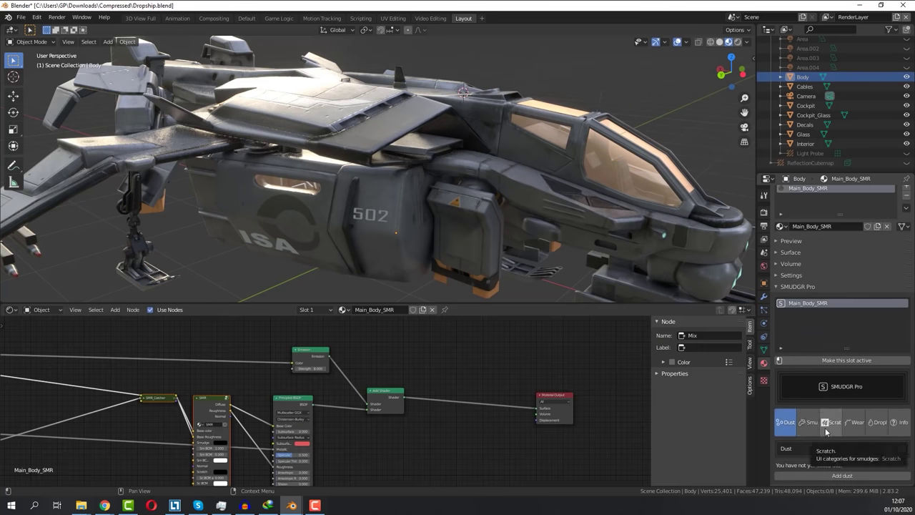
scroll(820, 394, down, 1)
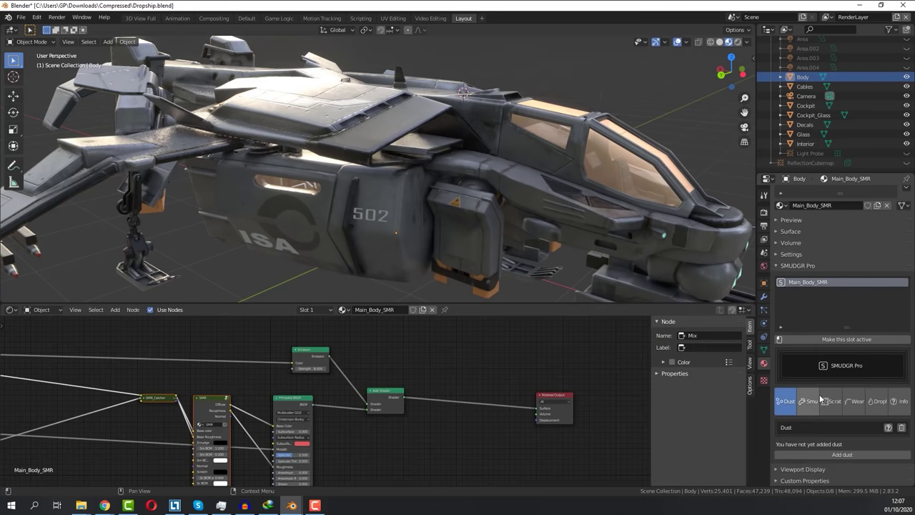
click(841, 455)
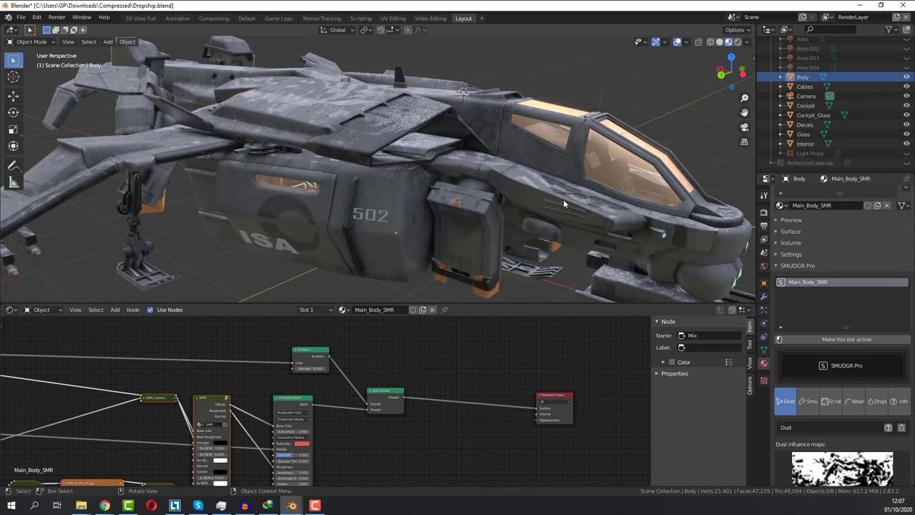
mouse_move(563, 200)
middle_down()
mouse_move(489, 194)
mouse_move(446, 205)
mouse_move(506, 188)
mouse_move(496, 196)
middle_up()
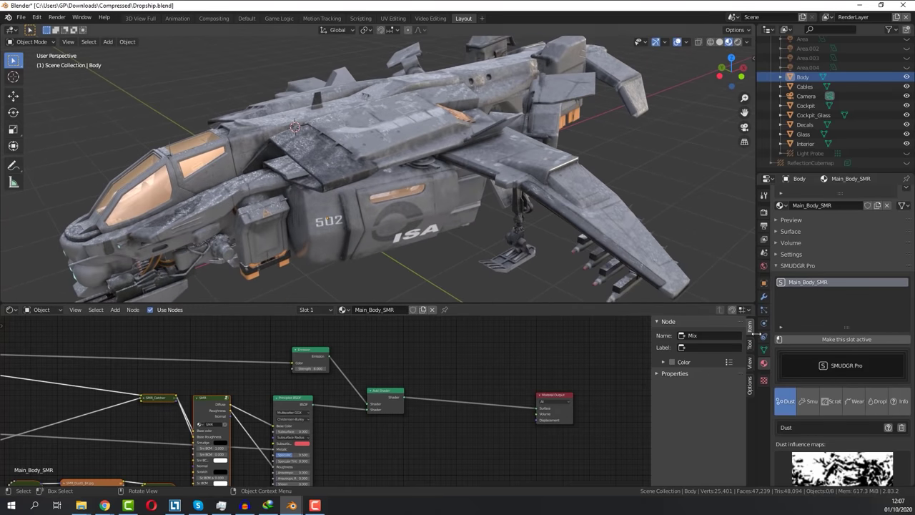
scroll(871, 406, down, 3)
scroll(871, 406, down, 2)
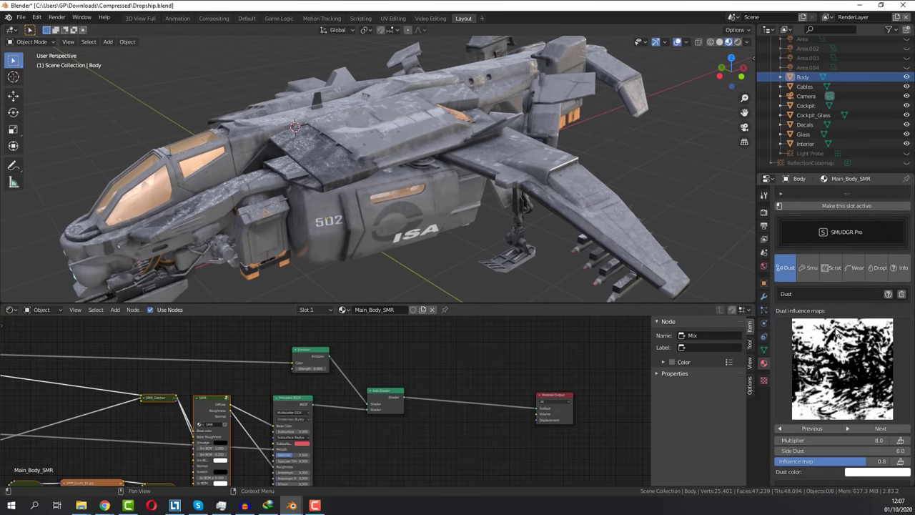
Step: Use the SMR_Dust1 influence map for the dust and tint it rusty orange
click(836, 351)
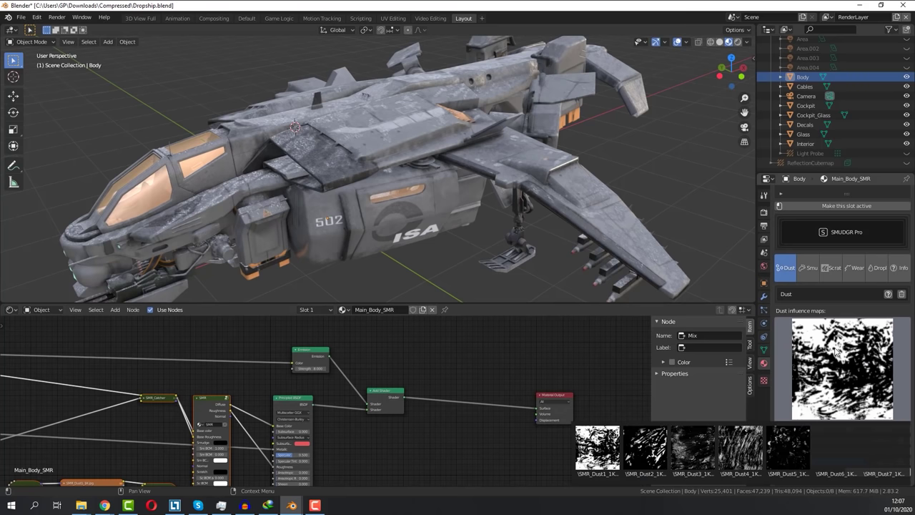
click(641, 444)
click(861, 369)
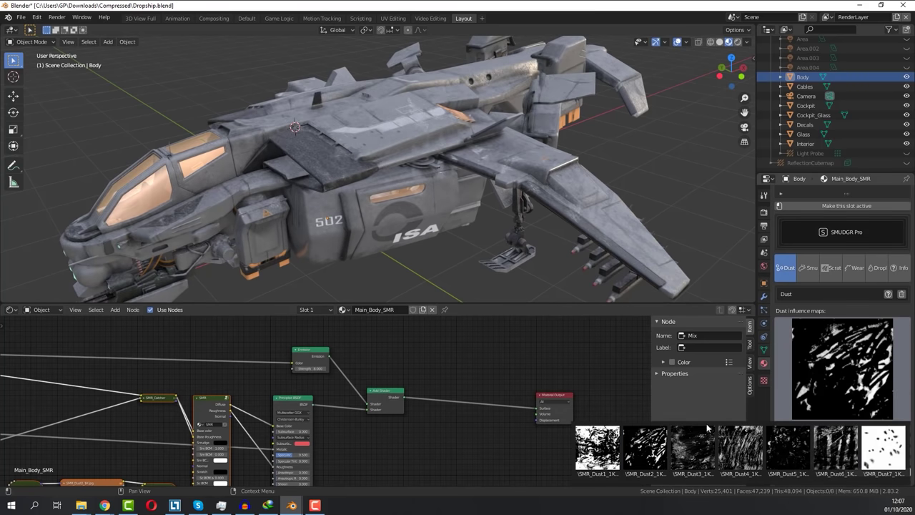
click(592, 452)
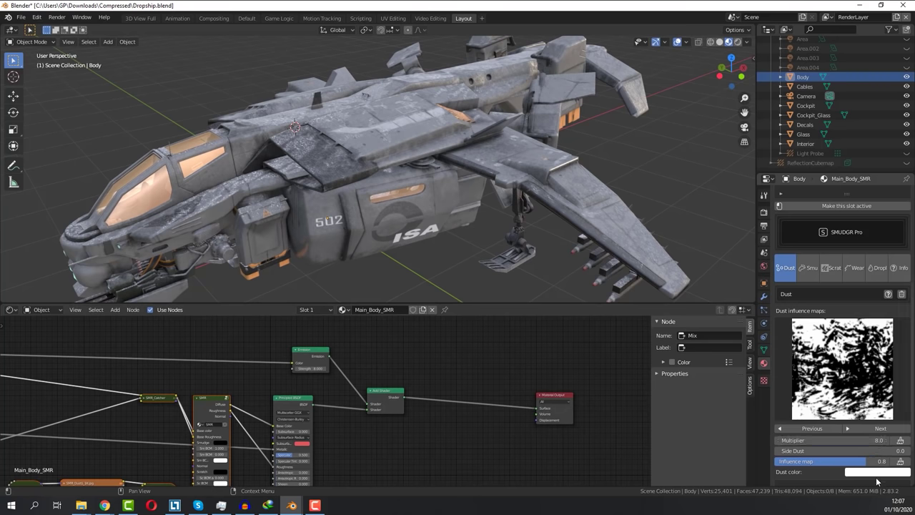
click(879, 474)
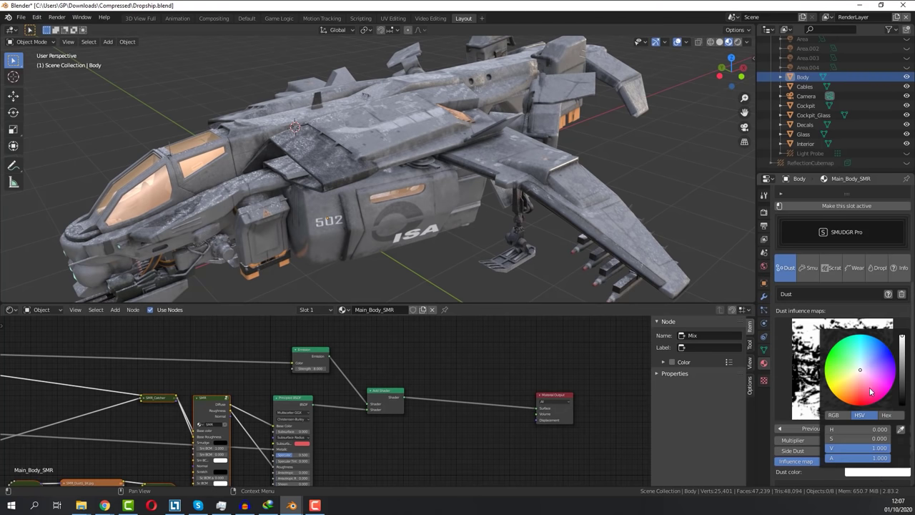
drag(861, 373, 853, 391)
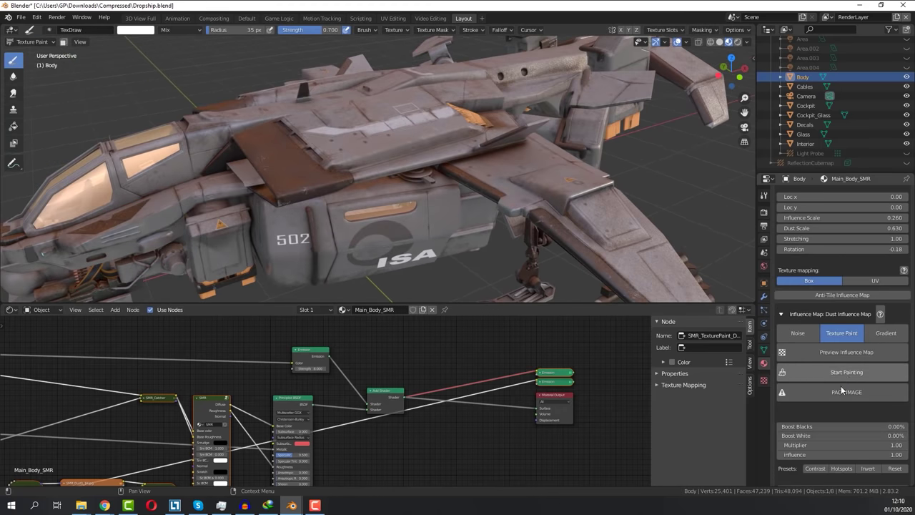
Step: Start painting the dust influence, stop previewing, then paint a long dirt stroke across the plane
click(848, 373)
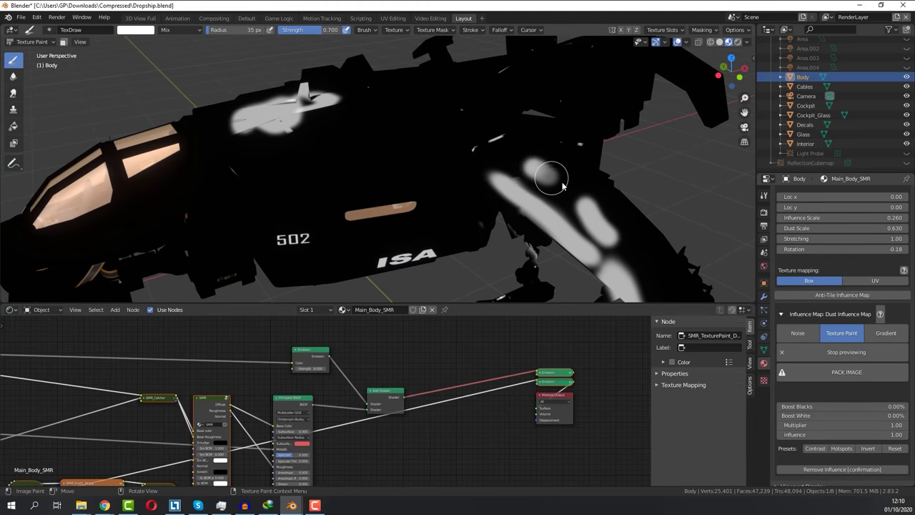
click(824, 352)
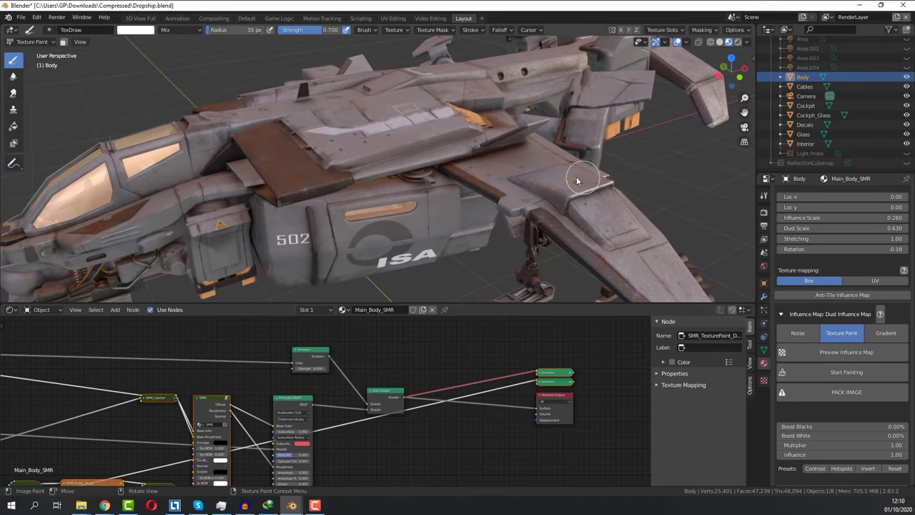
middle_drag(576, 177, 588, 217)
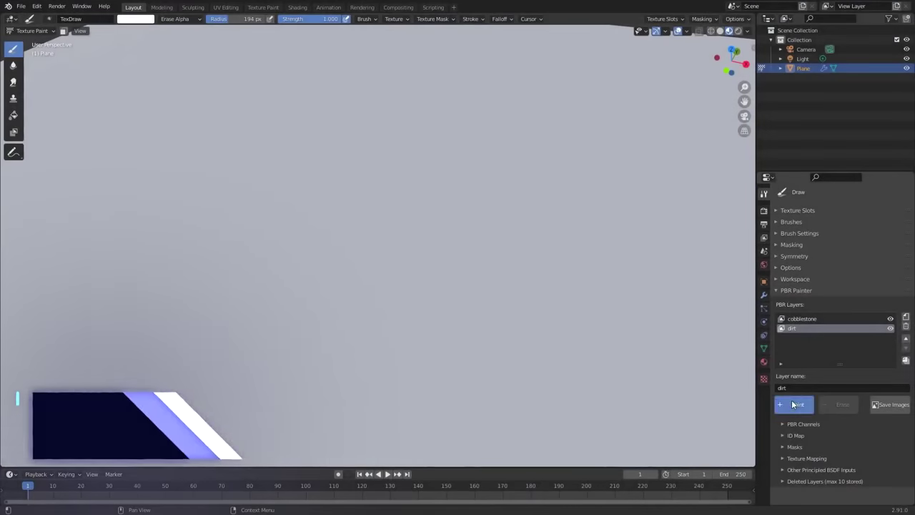
click(793, 405)
mouse_move(629, 115)
mouse_down()
mouse_move(194, 252)
mouse_move(474, 242)
mouse_move(602, 211)
mouse_up()
Step: Paint a rock stroke up the sphere, undo, and fill the plane with the rock layer
scroll(82, 276, up, 4)
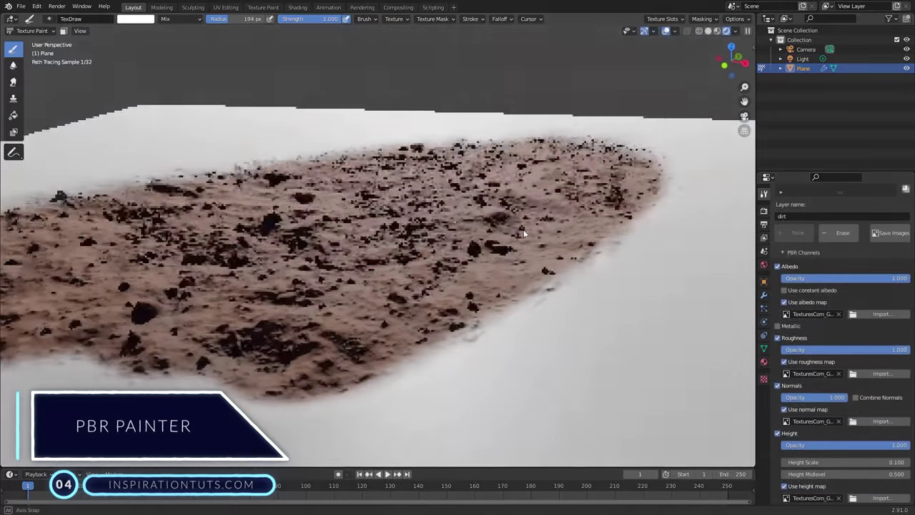
middle_drag(472, 236, 512, 229)
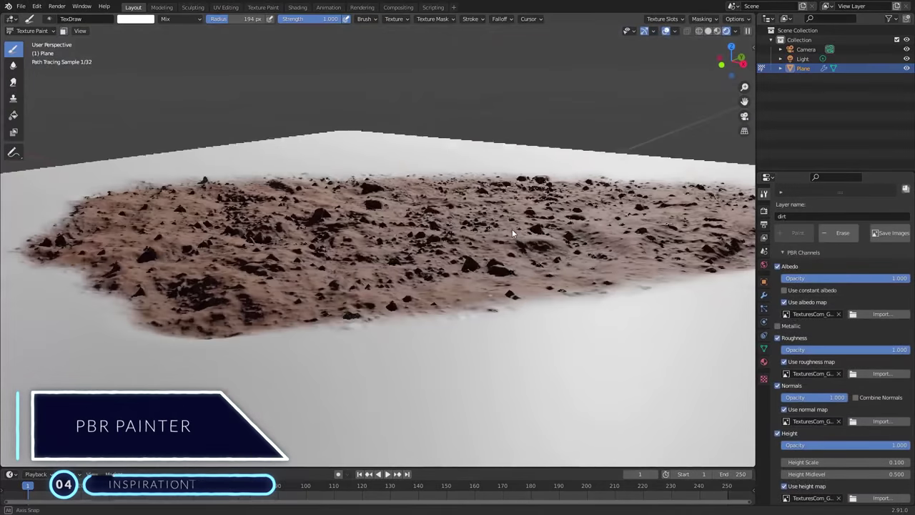
scroll(547, 257, up, 4)
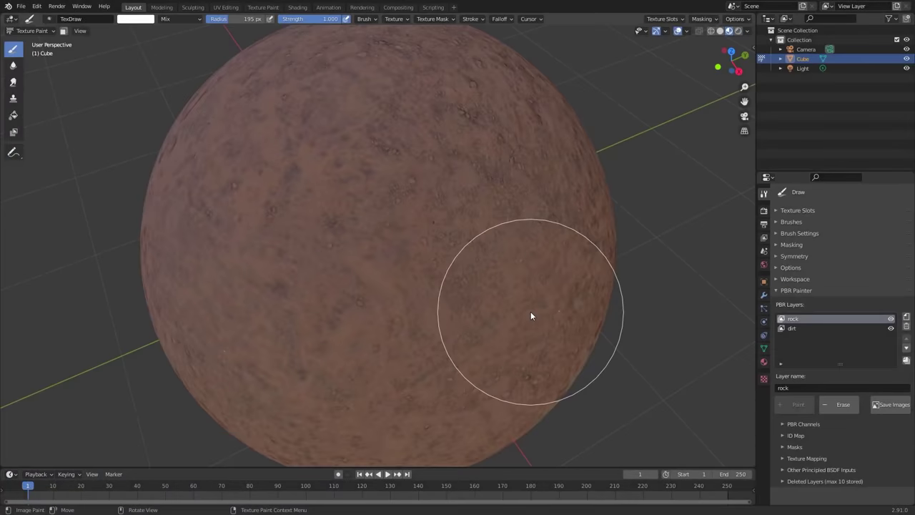
mouse_move(530, 312)
mouse_down()
mouse_move(493, 292)
mouse_move(448, 229)
mouse_move(400, 268)
mouse_move(551, 276)
mouse_up()
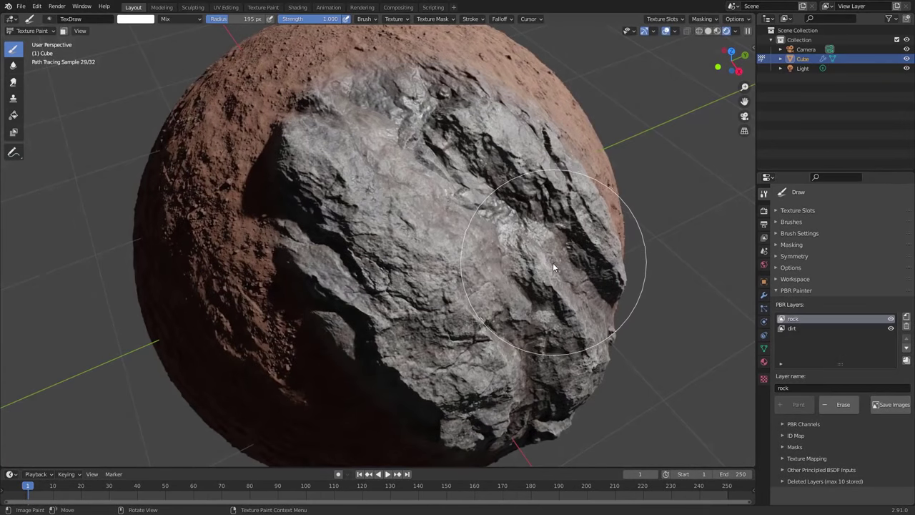
key(ctrl+z)
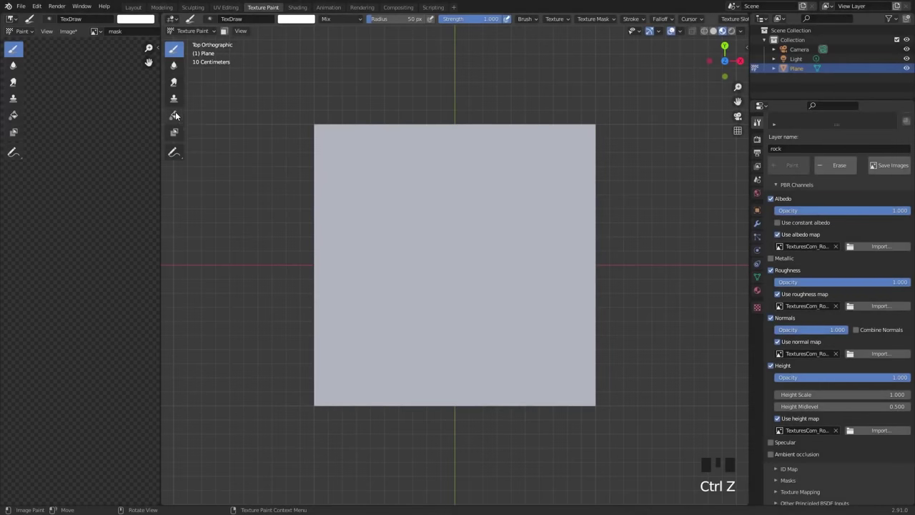
click(472, 208)
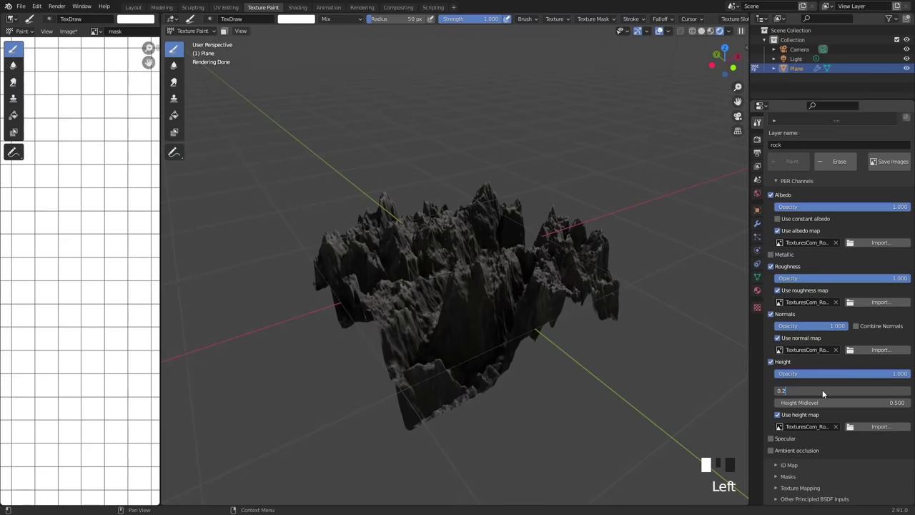
Step: Set Height Scale to 0.200 and paint the yellow-green layer along the cobblestone path
key(Return)
middle_drag(403, 286, 523, 259)
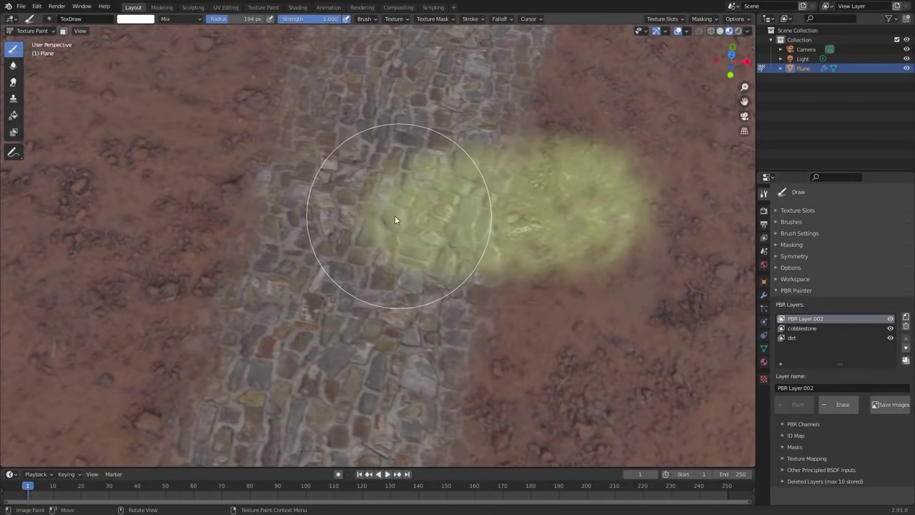
drag(395, 220, 174, 221)
mouse_move(222, 266)
mouse_down()
mouse_move(607, 305)
mouse_move(193, 325)
mouse_up()
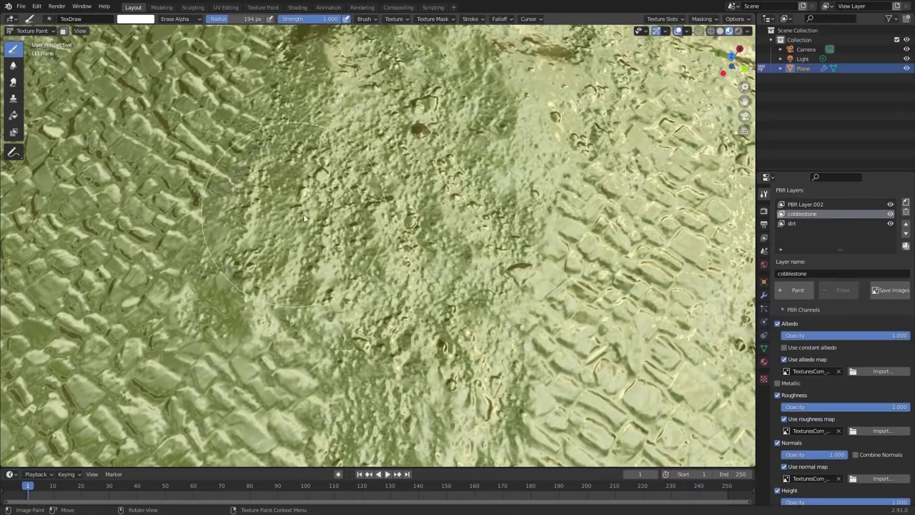
Step: Paint cobblestone back across the middle, erase part of it, and enable Combine Normals
click(798, 290)
mouse_move(544, 257)
mouse_down()
mouse_move(444, 275)
mouse_move(201, 285)
mouse_up()
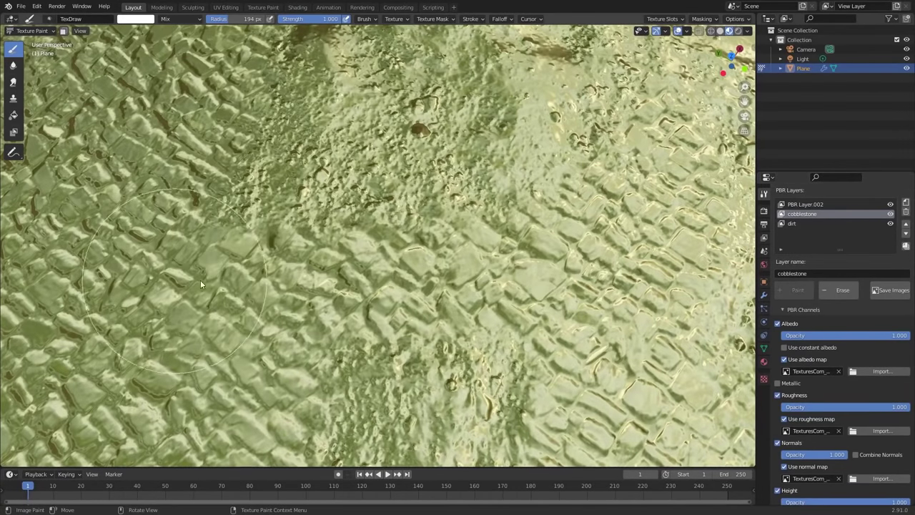
click(858, 292)
mouse_move(572, 193)
mouse_down()
mouse_move(386, 308)
mouse_move(429, 372)
mouse_move(501, 215)
mouse_up()
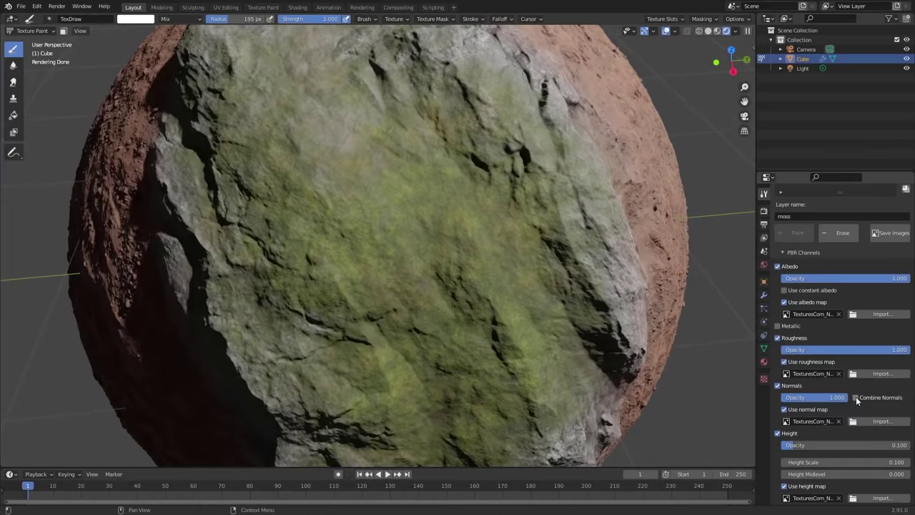
click(856, 398)
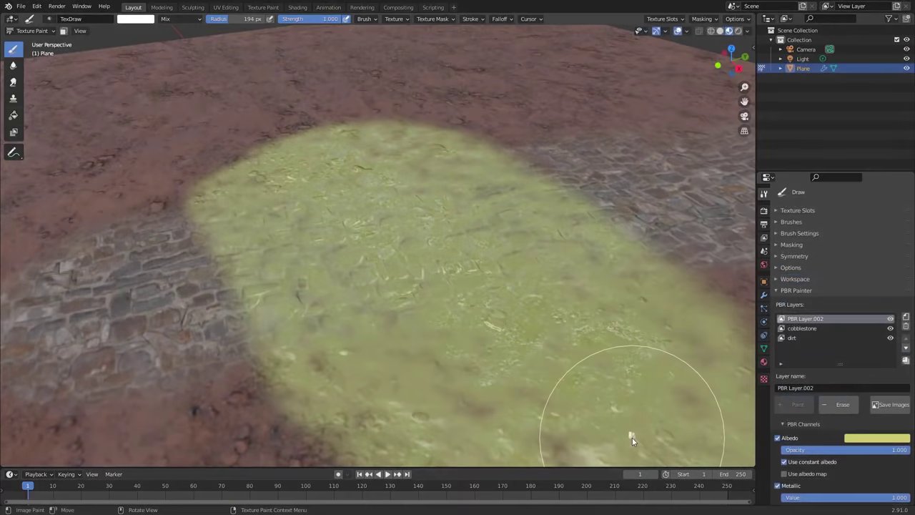
Step: Set moss Albedo Opacity to 0, Height Opacity to 0.7, and the logo's Height to 0.3
drag(843, 450, 783, 449)
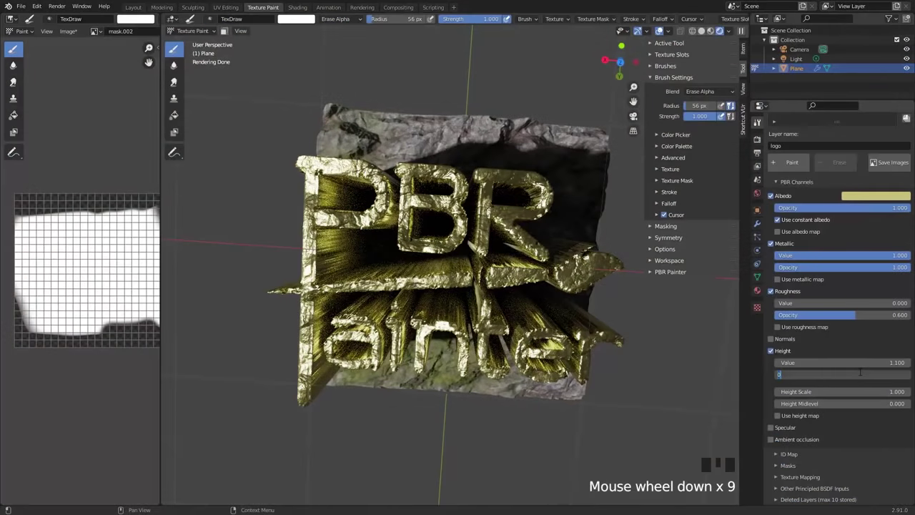
text(.7)
key(Return)
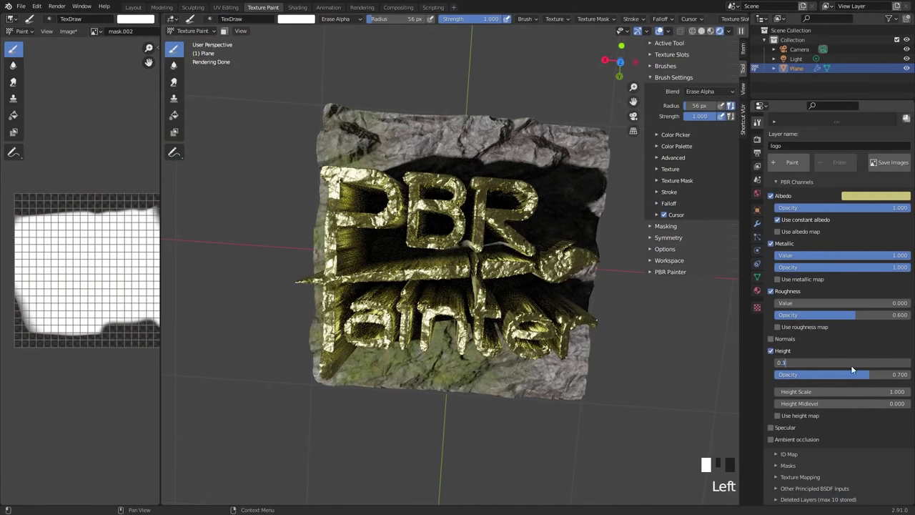
click(852, 366)
text(0.3)
key(Return)
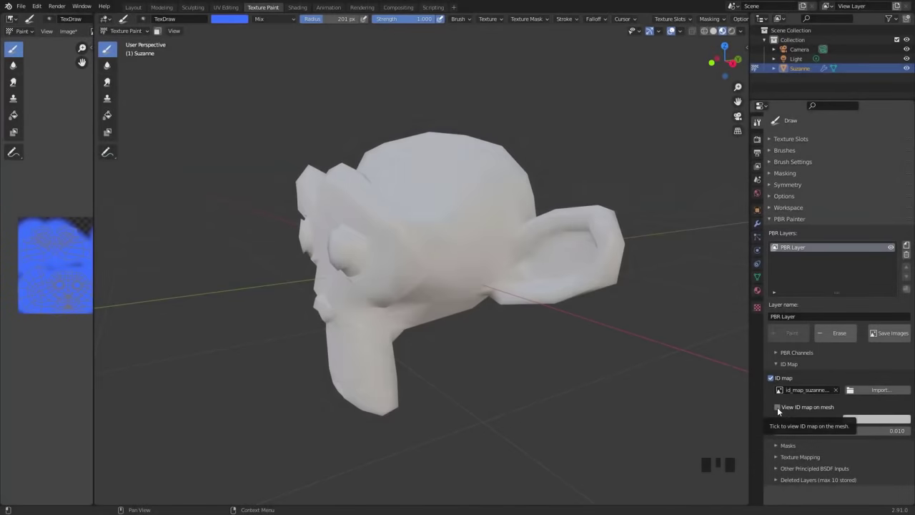
Step: Preview Suzanne's ID map colours, sample an ID colour from the mesh, then hide them
click(778, 407)
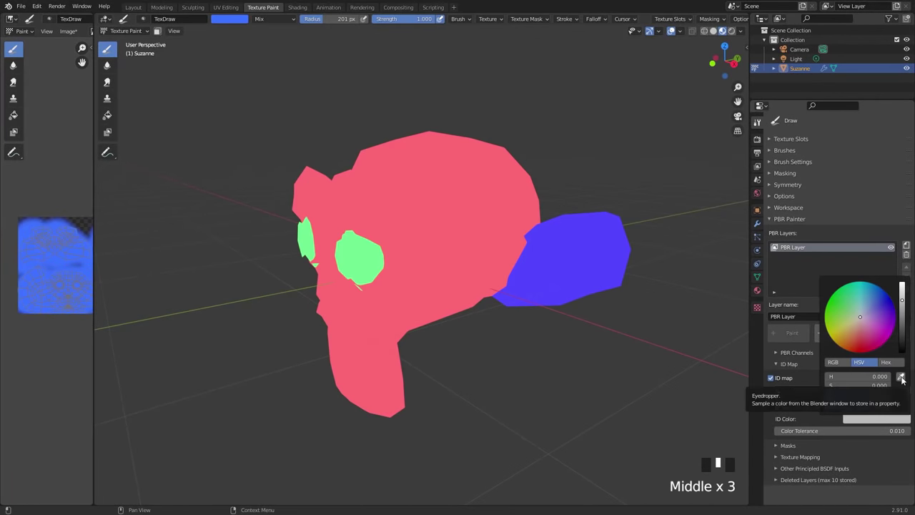
click(902, 378)
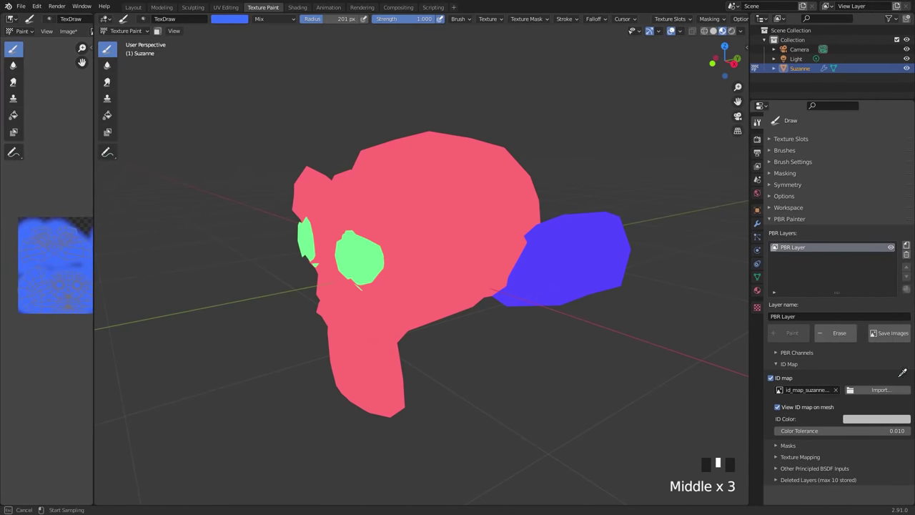
click(778, 409)
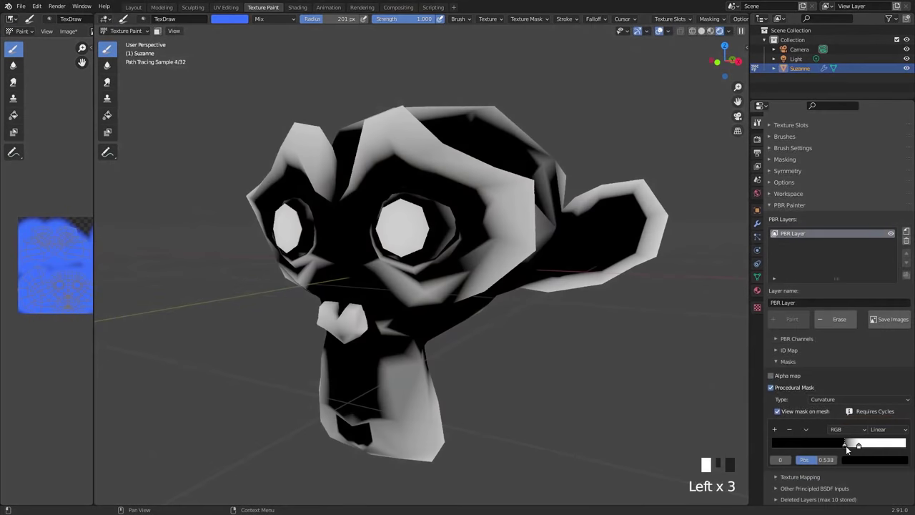
Step: Tighten the Curvature mask's white ramp stop and check the mask from several sides of Suzanne
drag(861, 445, 850, 447)
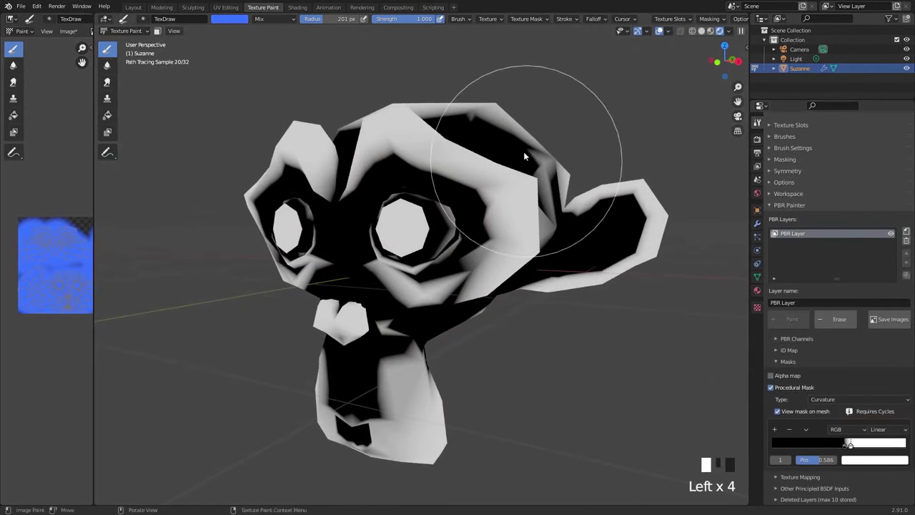
middle_drag(524, 153, 426, 211)
middle_drag(385, 176, 344, 176)
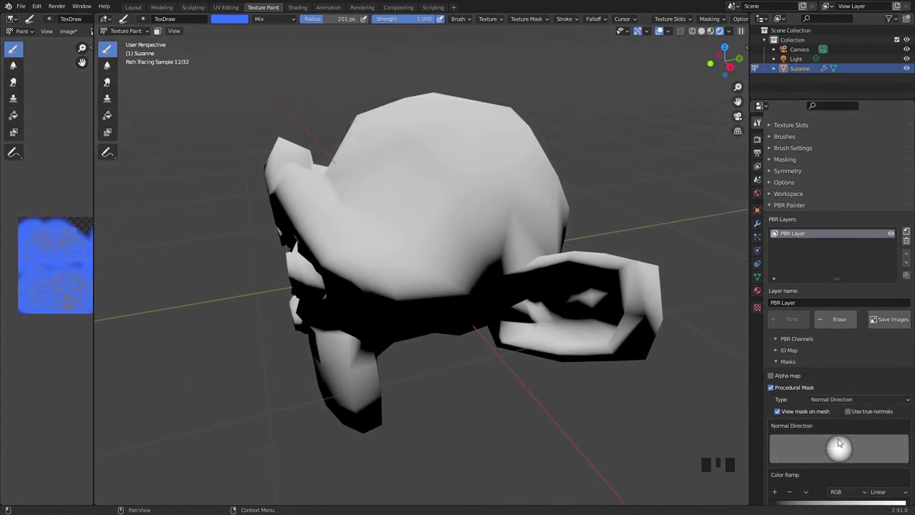
mouse_move(508, 159)
middle_down()
mouse_move(527, 151)
mouse_move(487, 163)
middle_up()
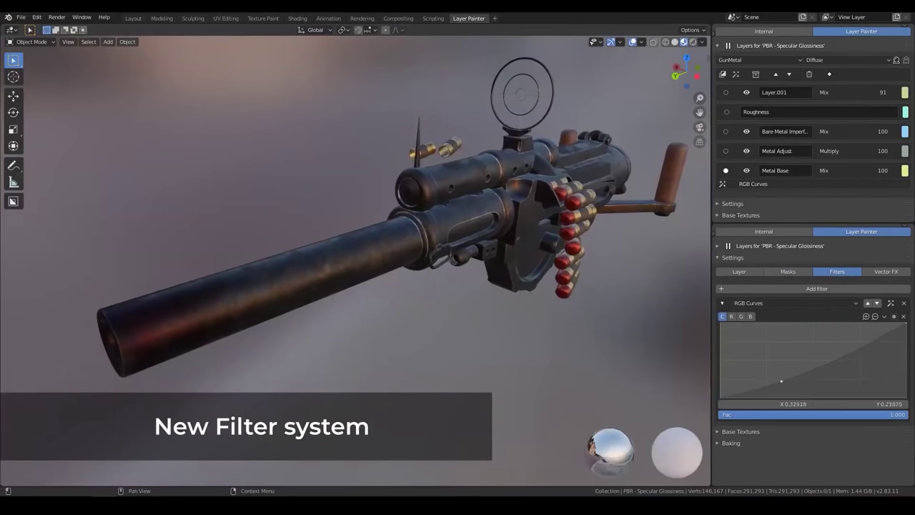
Step: Lower the RGB Curves point to darken the gun, then apply a different Metal asset to Suzanne
drag(781, 381, 783, 384)
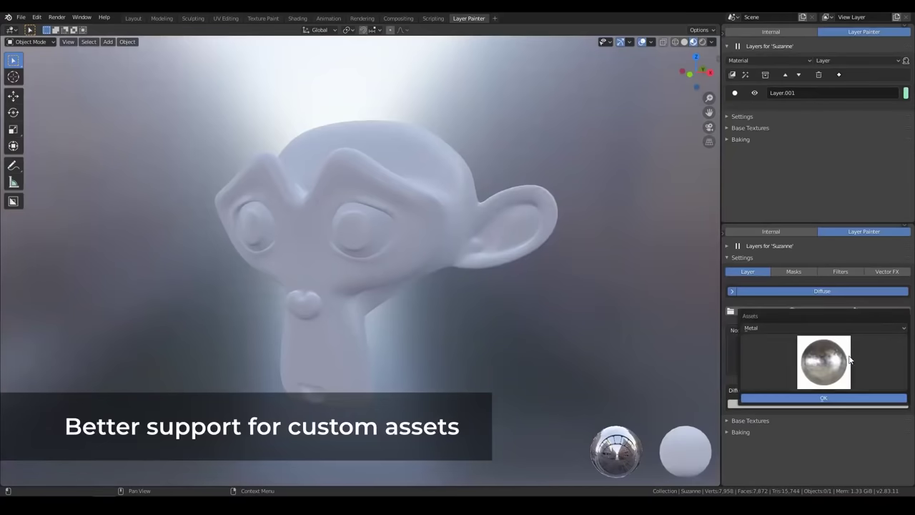
click(825, 362)
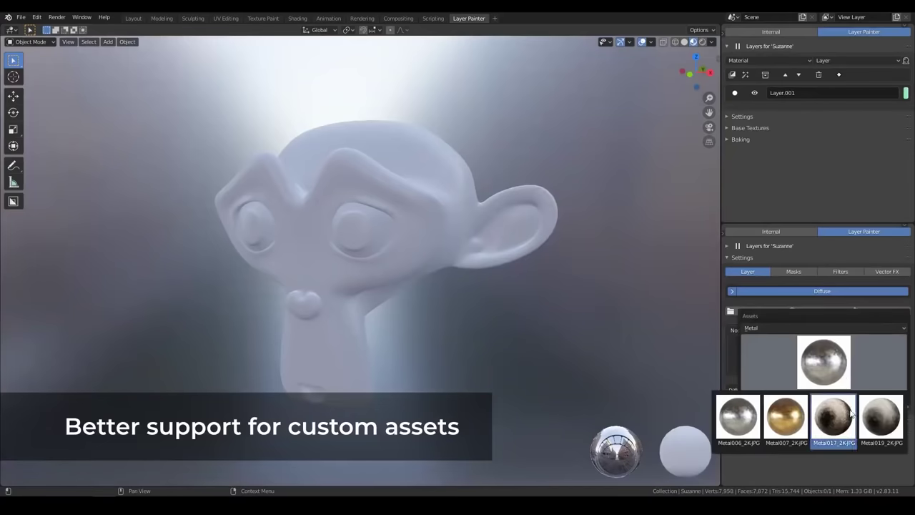
click(827, 422)
click(838, 398)
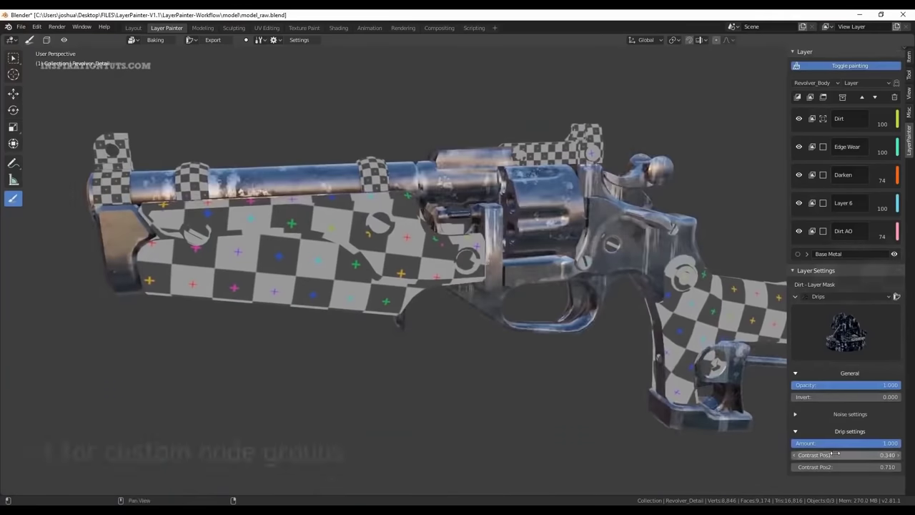
Step: Set the drip mask's Contrast Pos1 to 0, toggle the Dirt layer mask, and edit the layer colour
key(BackSpace)
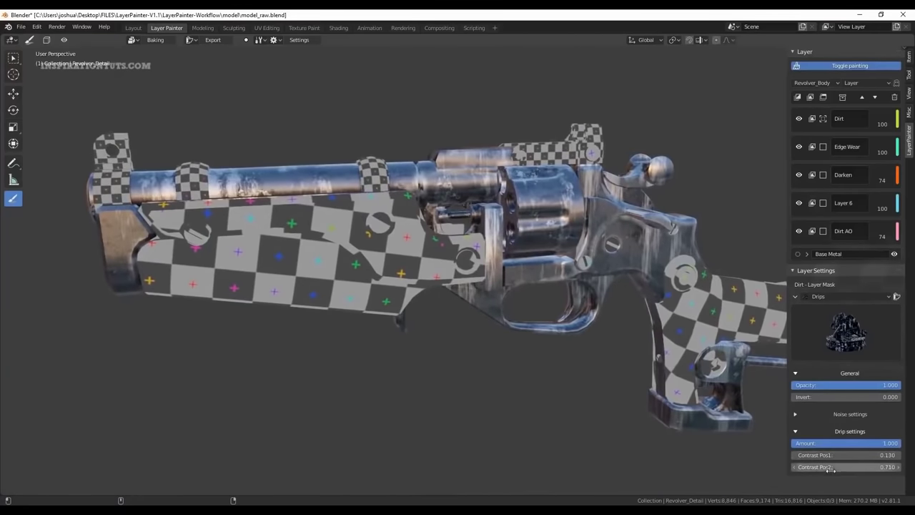
click(810, 119)
click(858, 337)
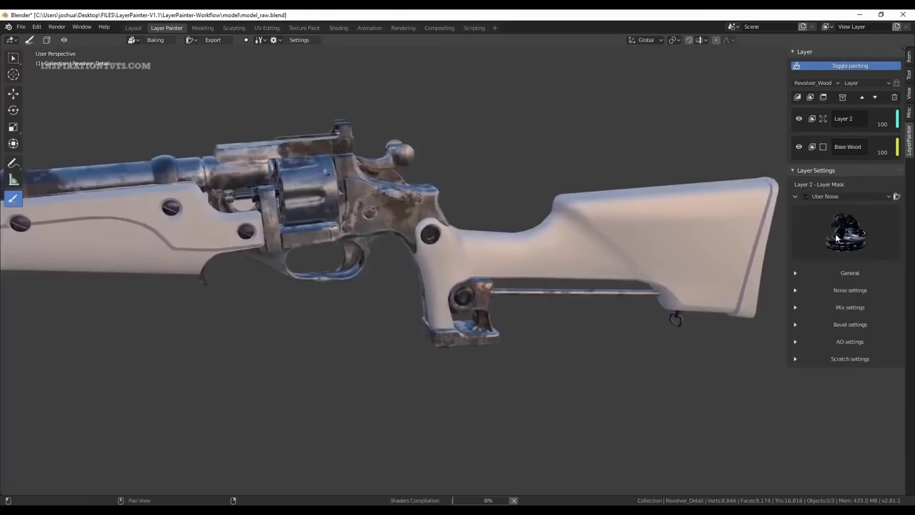
Step: Set the wood layer mask to Surface Damage and raise Scratches Amount to 0.681
click(846, 229)
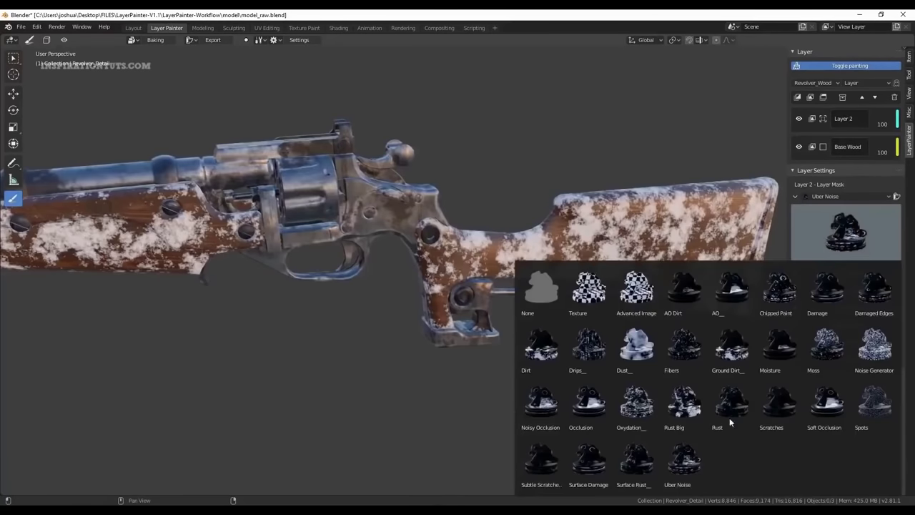
click(592, 472)
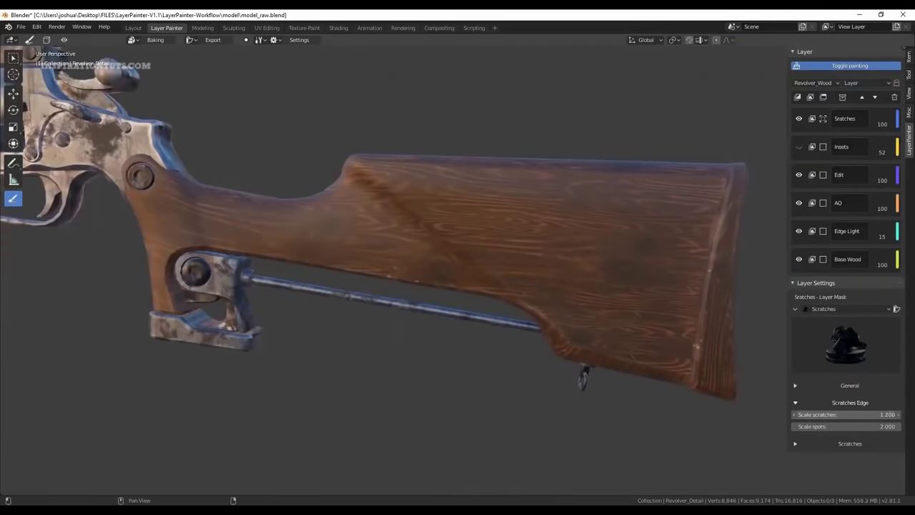
click(840, 444)
drag(836, 454, 865, 456)
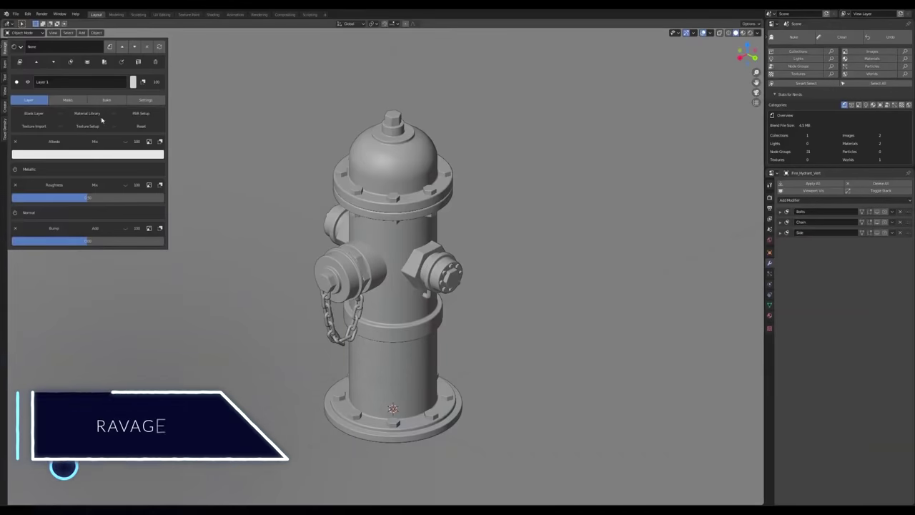
Step: Load the Metal cc0textures material onto the hydrant and view it in material preview
click(75, 129)
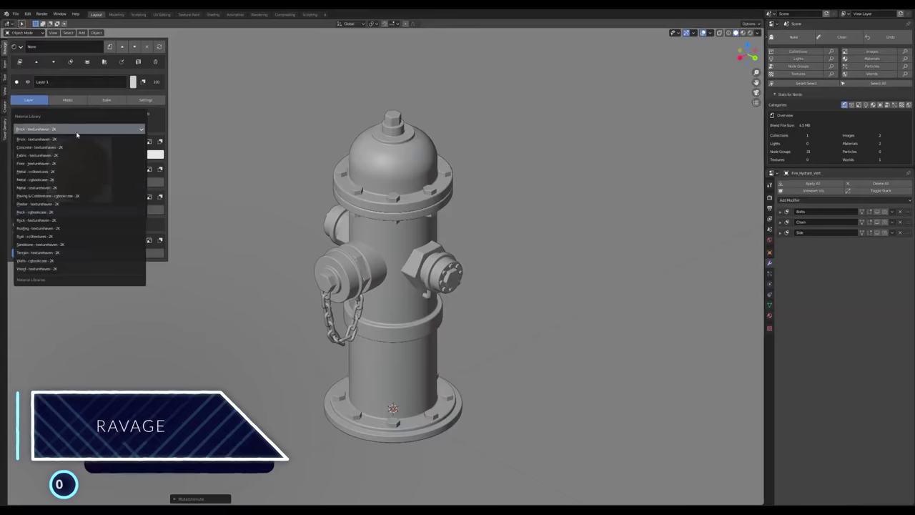
click(57, 172)
key(z)
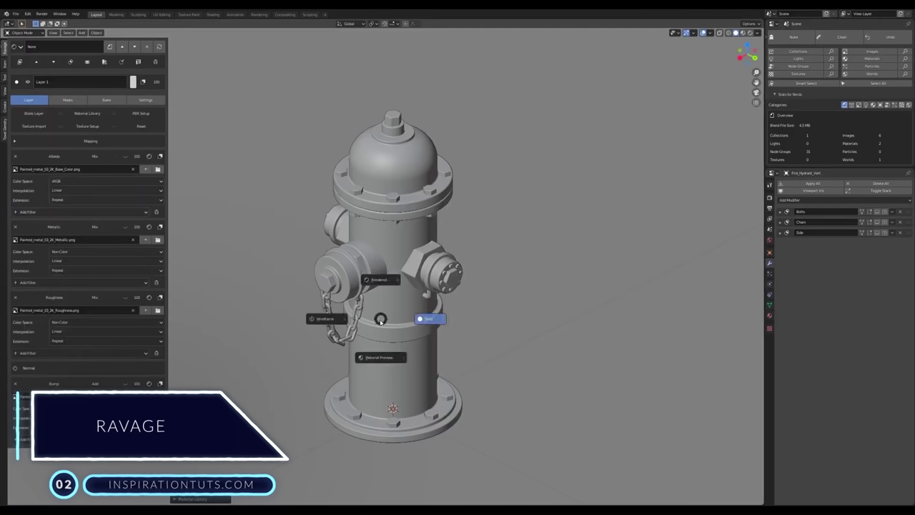
click(357, 280)
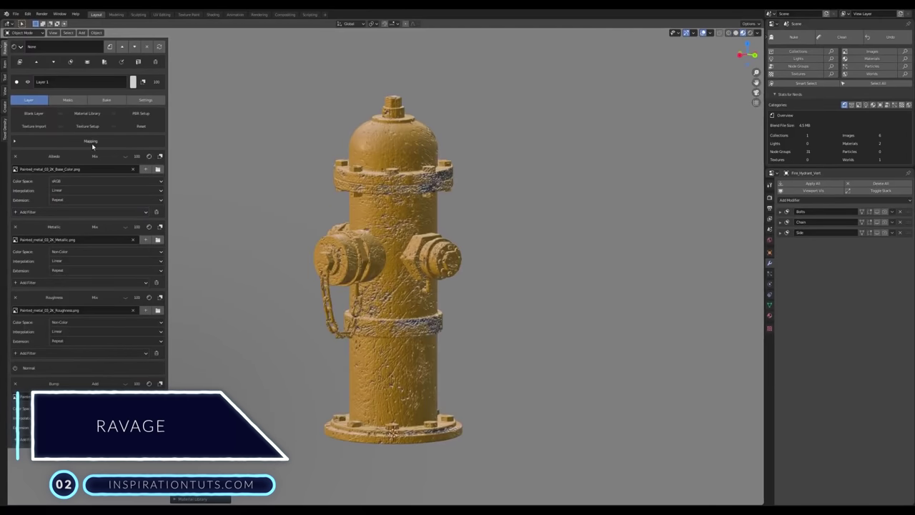
click(90, 141)
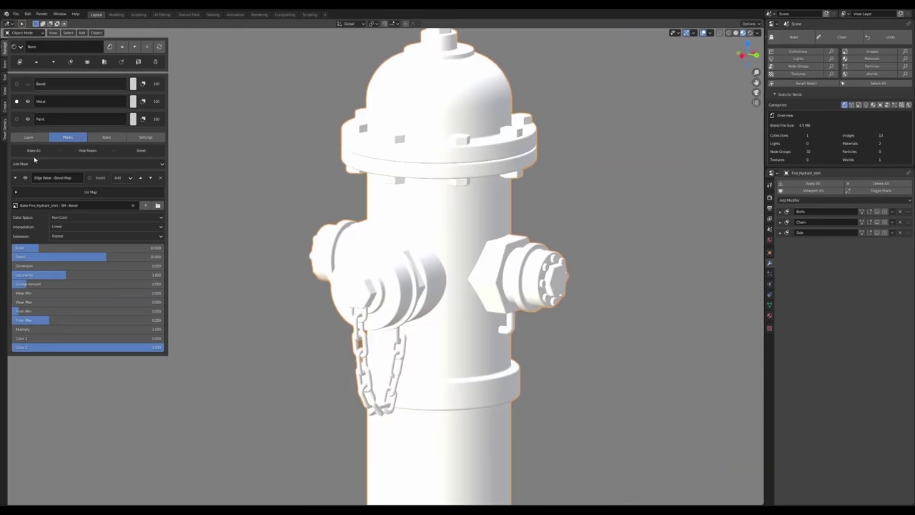
Step: Bake the hydrant's masks and drag the Bump channel's Math Value down to 0
click(35, 163)
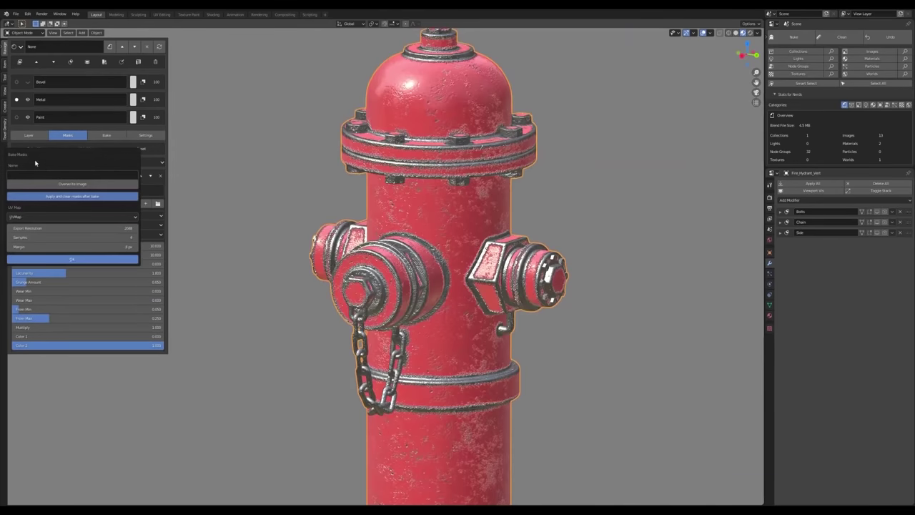
click(88, 259)
scroll(429, 265, up, 6)
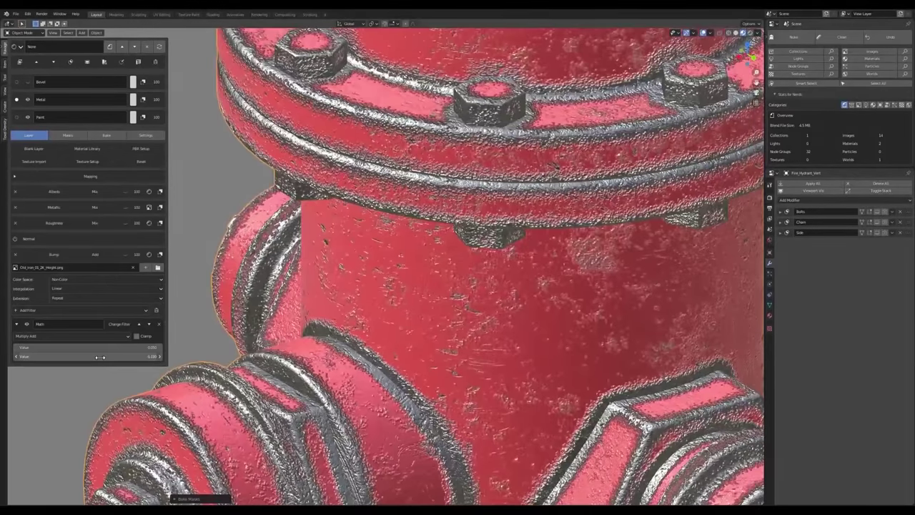
mouse_move(100, 357)
mouse_down()
mouse_move(87, 356)
mouse_move(109, 358)
mouse_up()
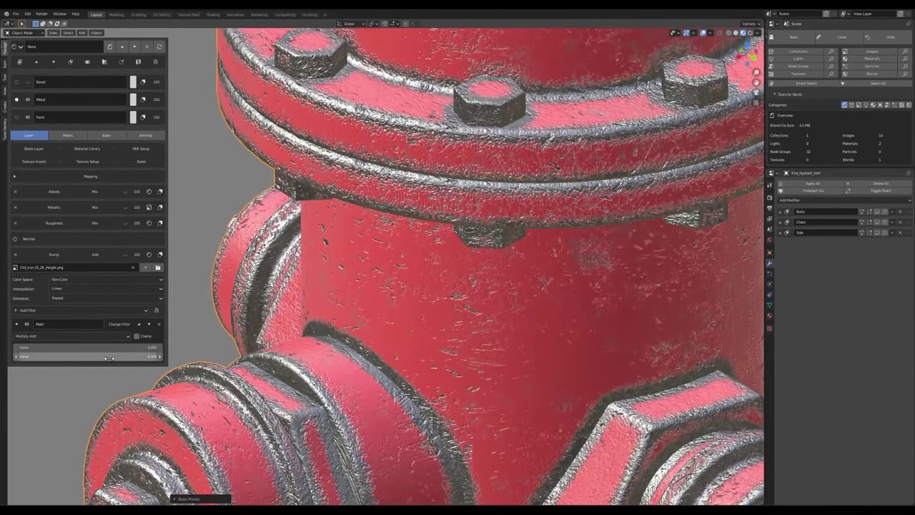
scroll(625, 276, down, 8)
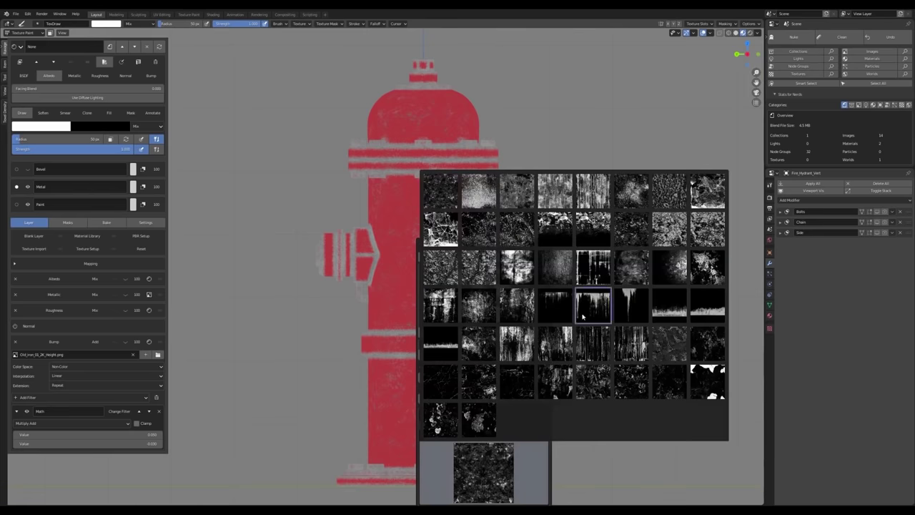
Step: Bring up the Brush Panel and position the stencil over the hydrant
right_click(421, 264)
scroll(386, 307, up, 2)
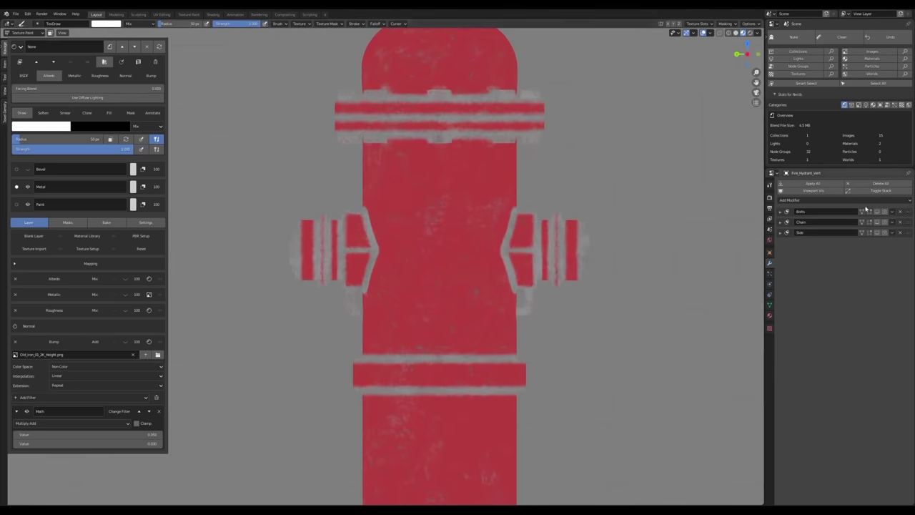
right_drag(235, 310, 534, 152)
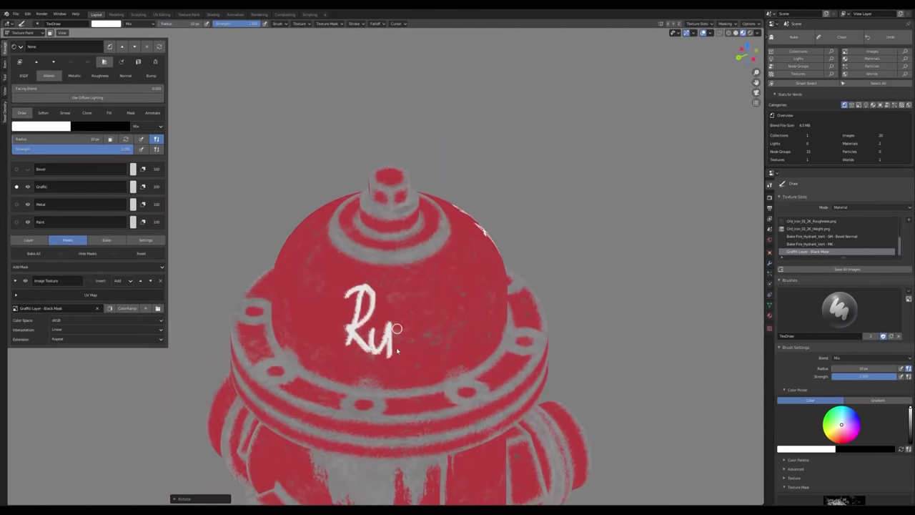
Step: Paint the white 'Run Ricky' lettering across the hydrant's dome
drag(397, 329, 429, 351)
scroll(526, 386, down, 2)
scroll(333, 333, up, 2)
drag(318, 328, 390, 386)
scroll(358, 357, up, 2)
drag(364, 315, 376, 377)
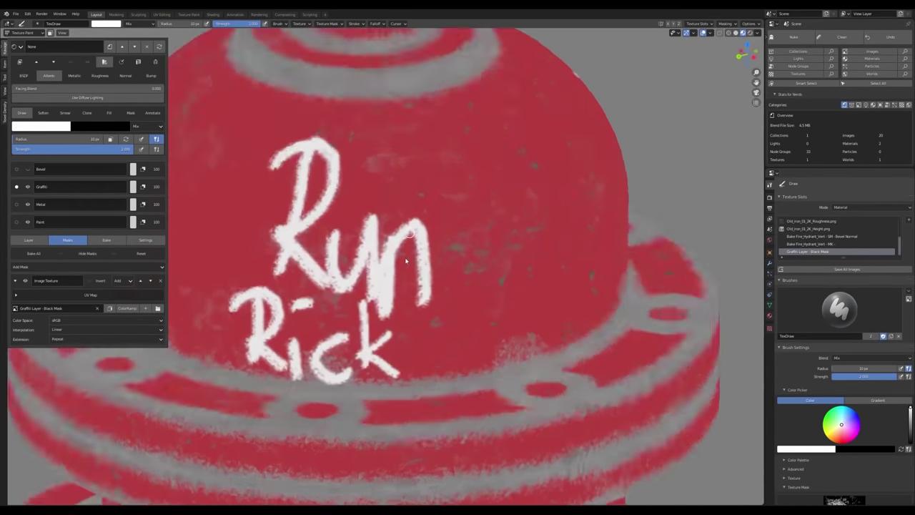
drag(427, 309, 390, 385)
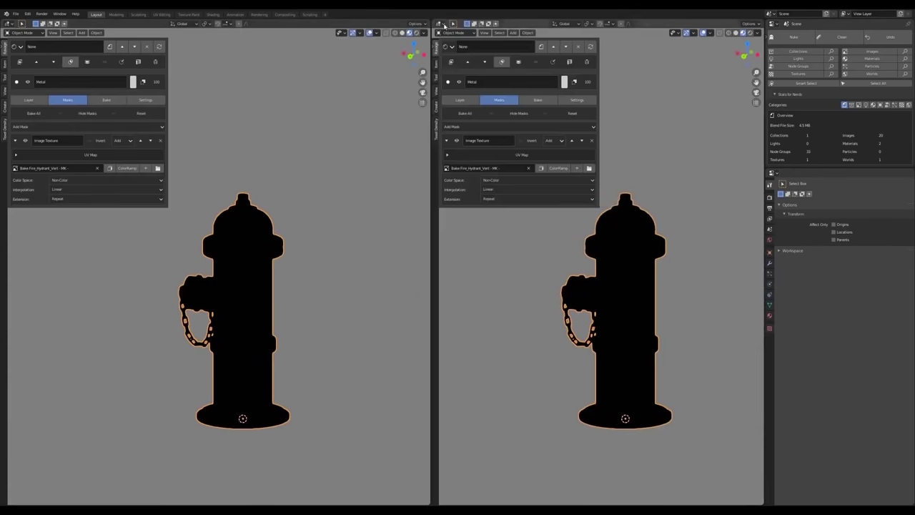
Step: Display the Bake_Fire_Hydrant baked mask texture in the image editor
click(566, 24)
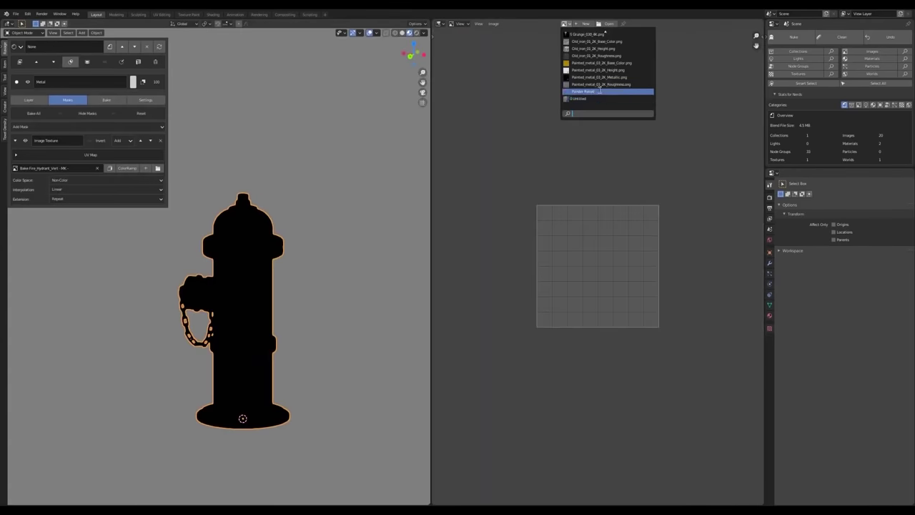
click(599, 91)
click(549, 24)
click(574, 79)
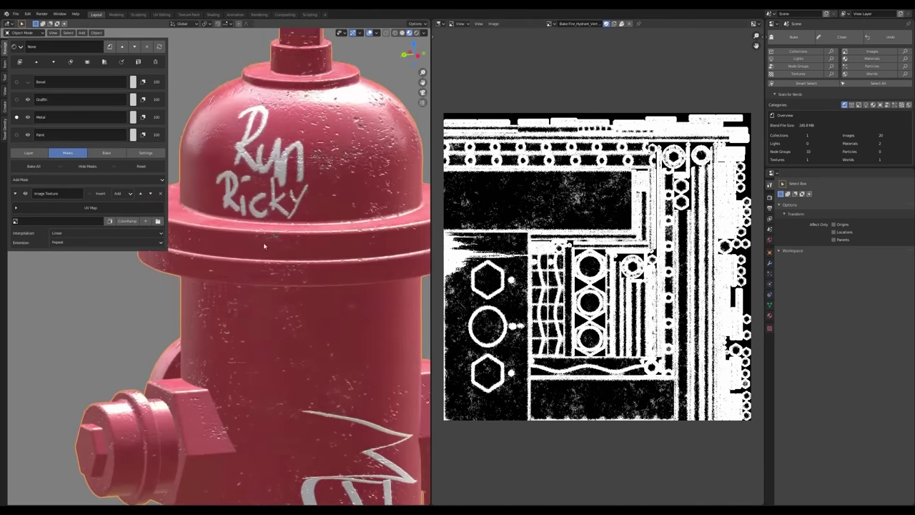
Step: Browse for an image file and switch the display to the baked vertex mask image
click(493, 23)
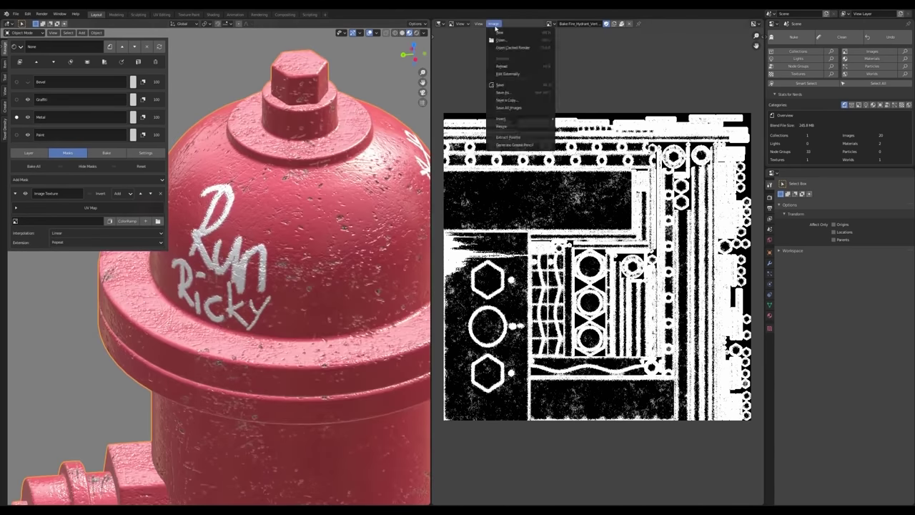
click(504, 43)
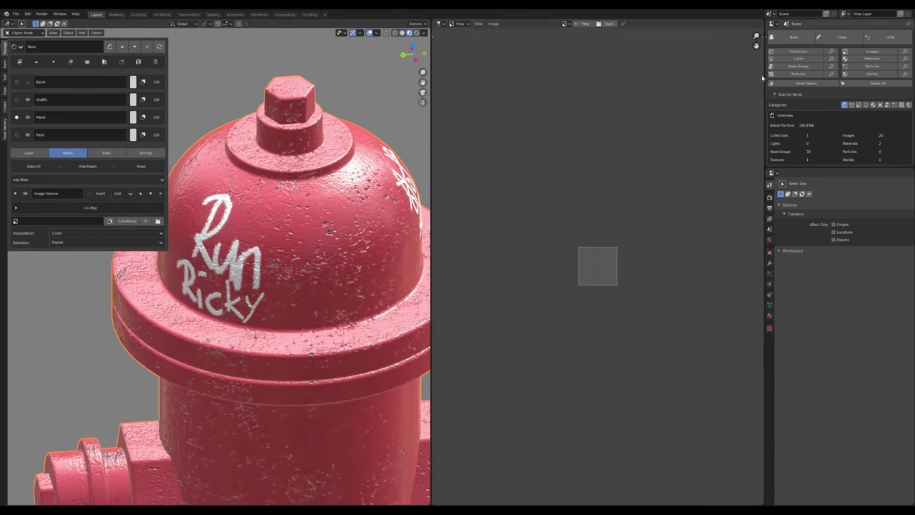
click(870, 50)
click(567, 23)
click(594, 31)
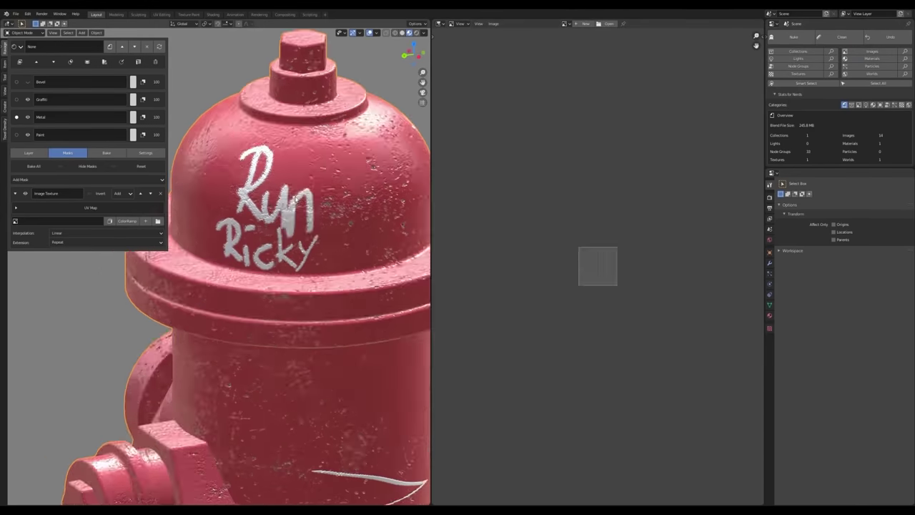
key(alt+o)
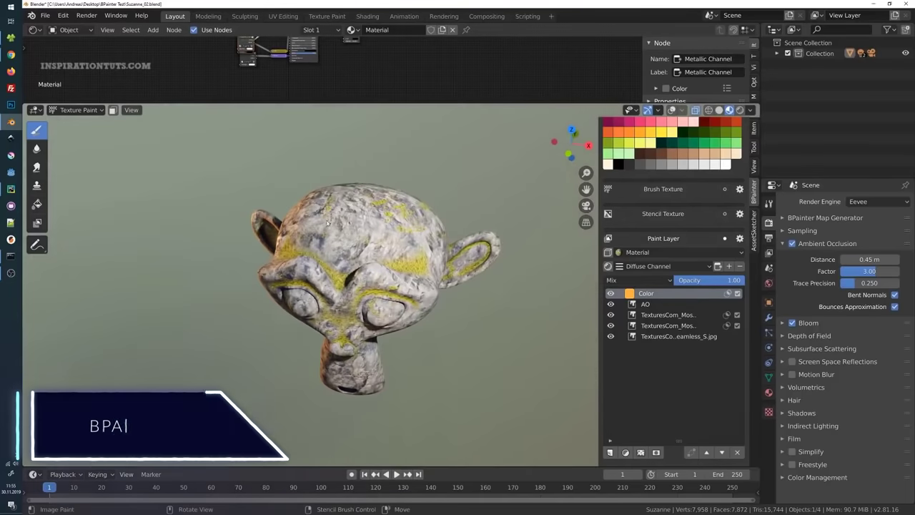
Step: Paint a squiggle across Suzanne's forehead and shift its Color layer hue to orange
drag(340, 236, 408, 215)
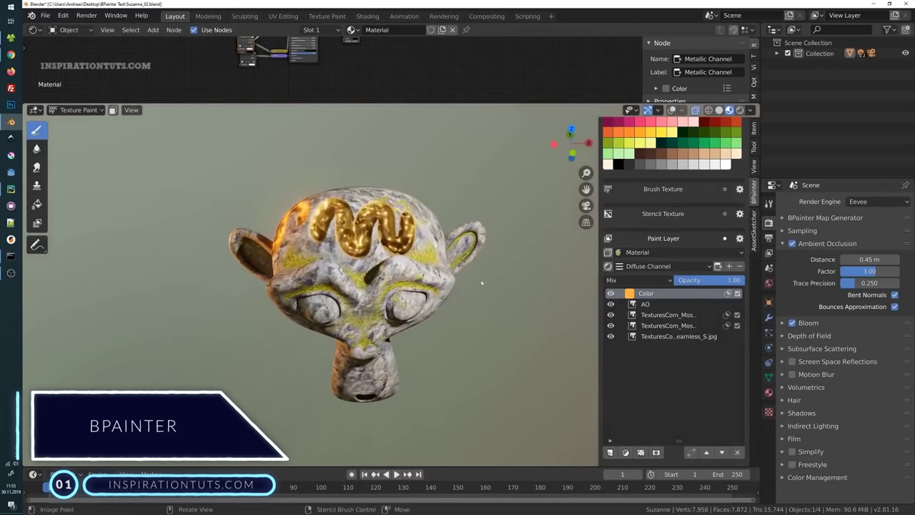
click(629, 293)
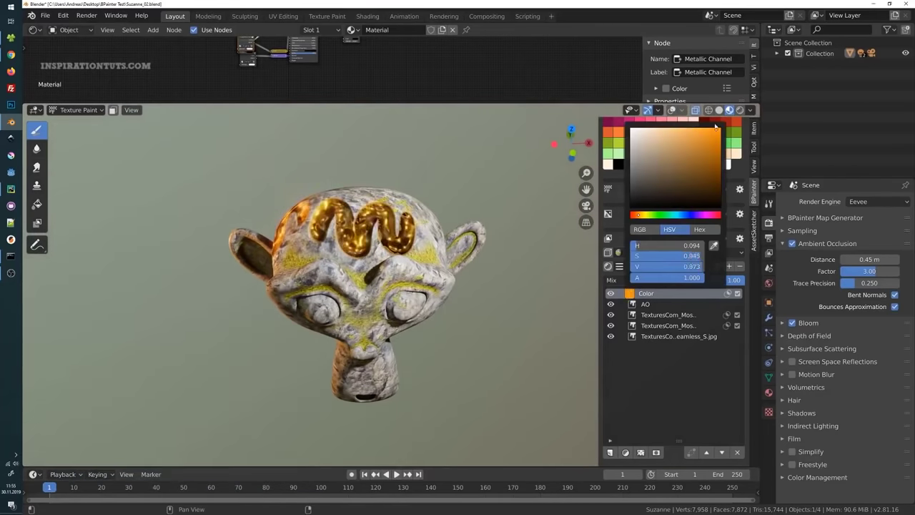
drag(656, 216, 636, 214)
middle_drag(372, 286, 411, 295)
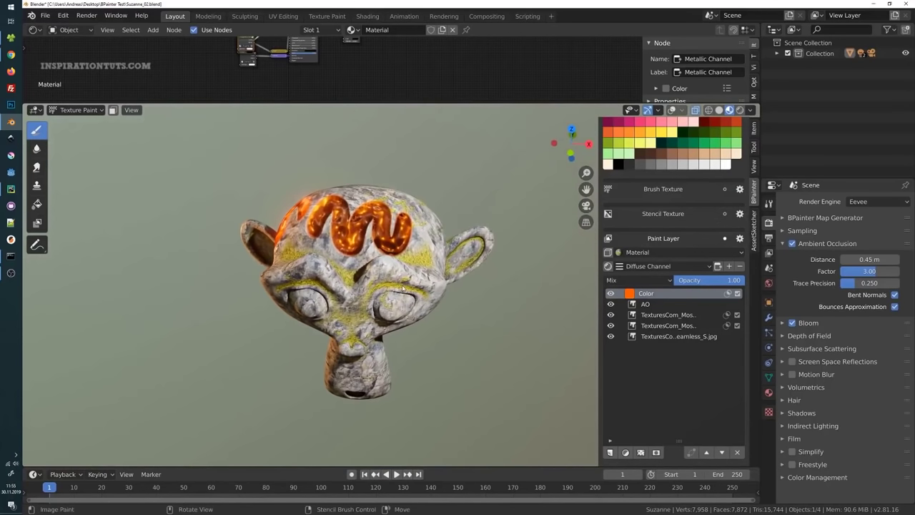
middle_drag(402, 288, 352, 284)
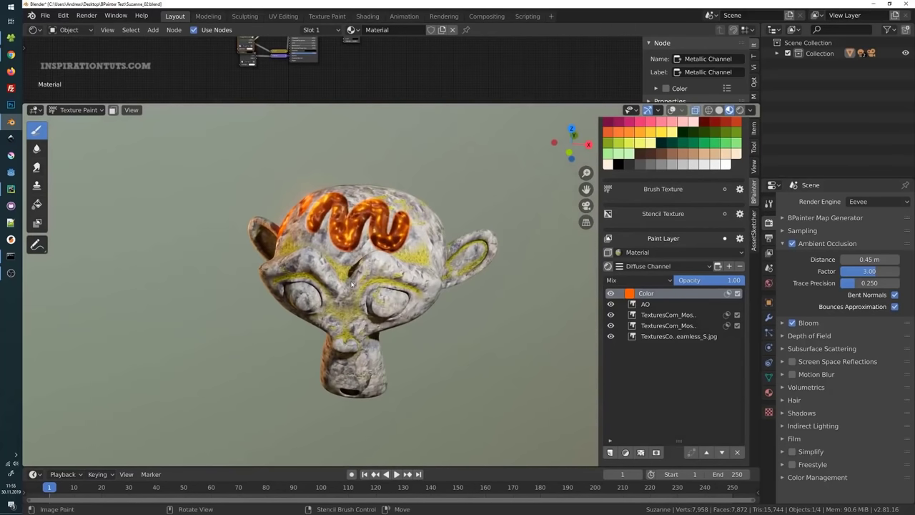
middle_drag(351, 284, 399, 300)
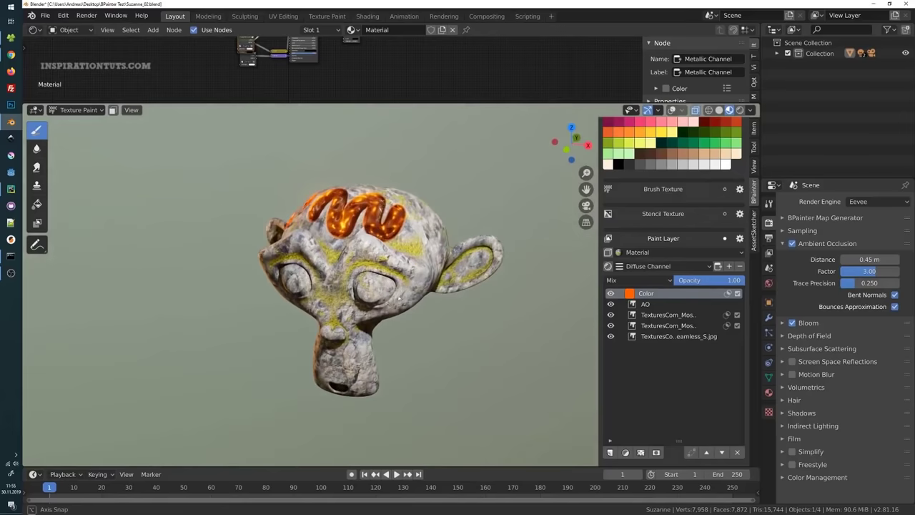
Step: Open Suzanne_Gold.blend without saving the current project
click(44, 15)
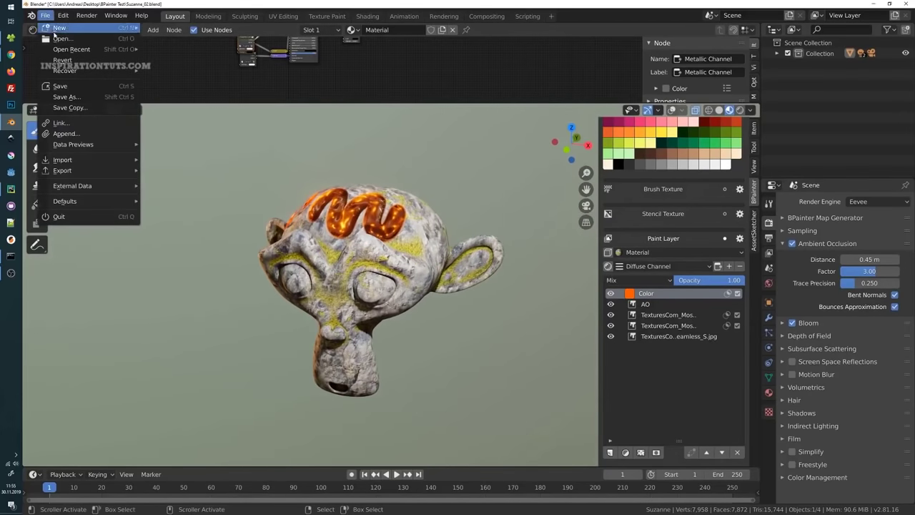
key(ctrl+q)
click(492, 282)
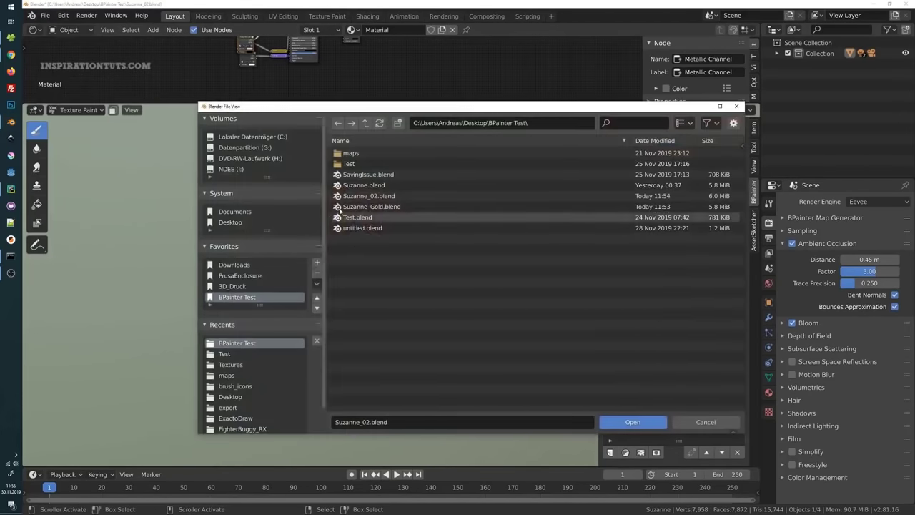
double_click(369, 206)
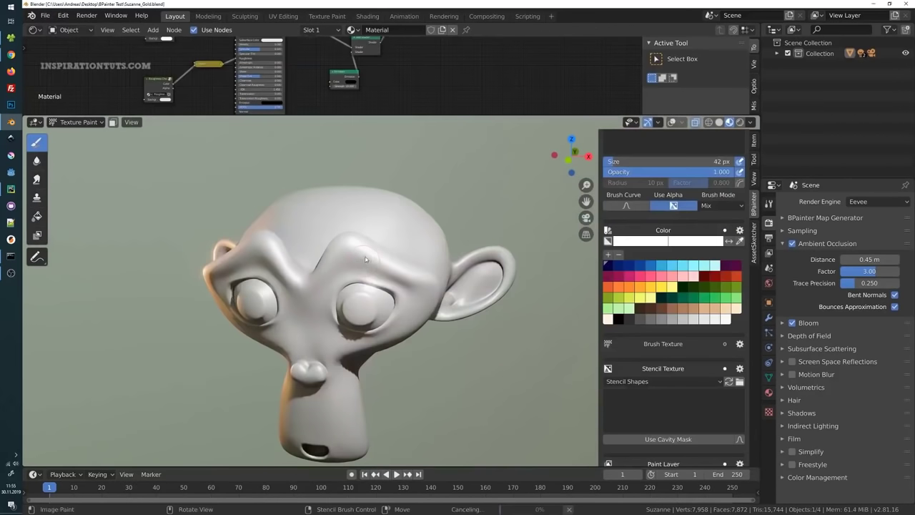
Step: Orbit the loaded Suzanne and scroll the BPainter sidebar to the Roughness Channel layers
middle_drag(359, 256, 358, 231)
scroll(346, 282, down, 3)
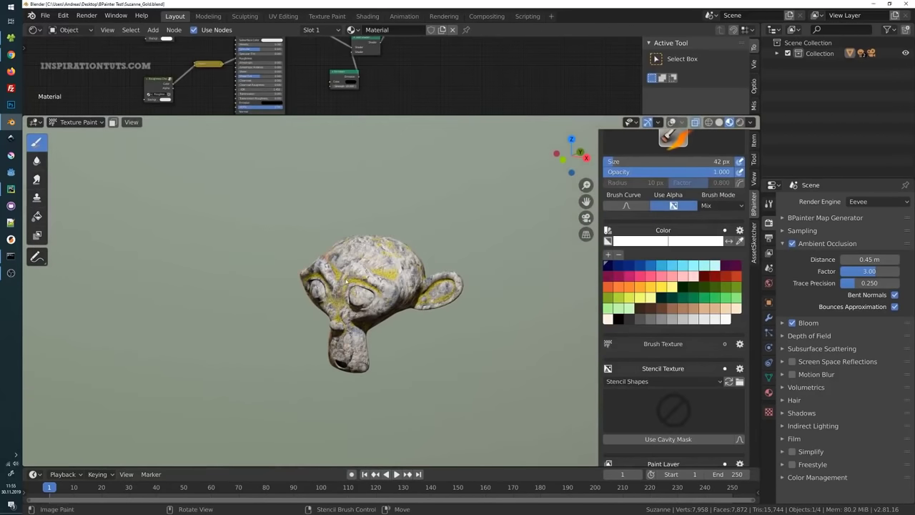
mouse_move(362, 279)
middle_down()
mouse_move(318, 273)
mouse_move(358, 270)
mouse_move(418, 303)
middle_up()
scroll(653, 229, down, 6)
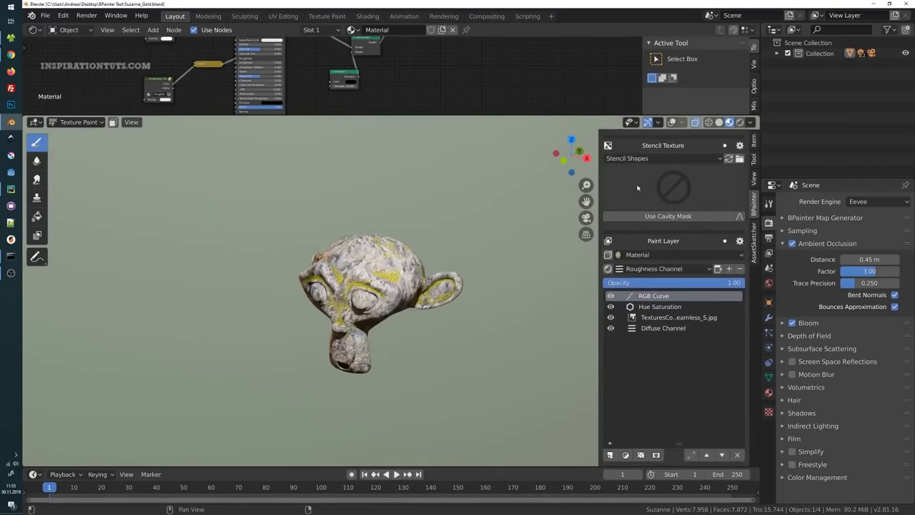
scroll(653, 229, up, 2)
mouse_move(367, 240)
middle_down()
mouse_move(347, 236)
mouse_move(380, 227)
mouse_move(381, 244)
middle_up()
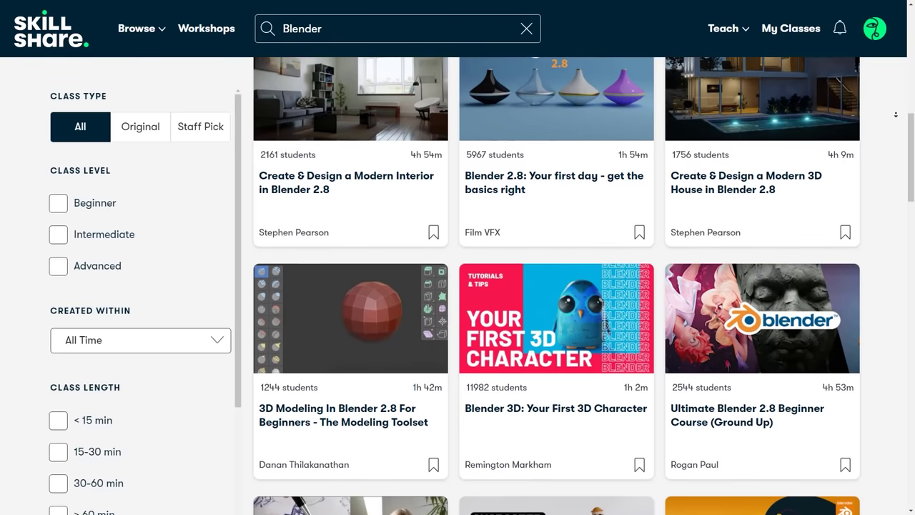
scroll(896, 114, down, 1)
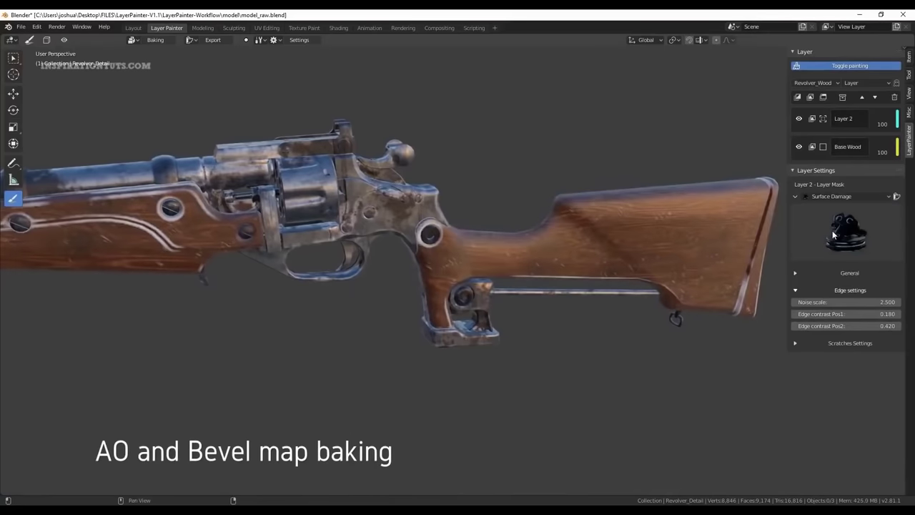
Step: Raise the damage edge Noise scale, lower Layer 2's opacity, and expand the Scratches settings
drag(795, 302, 819, 302)
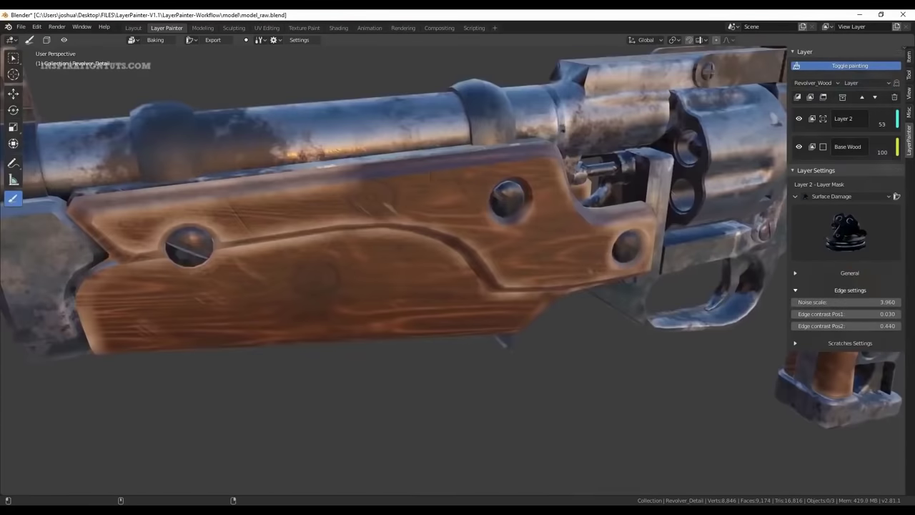
drag(859, 121, 829, 121)
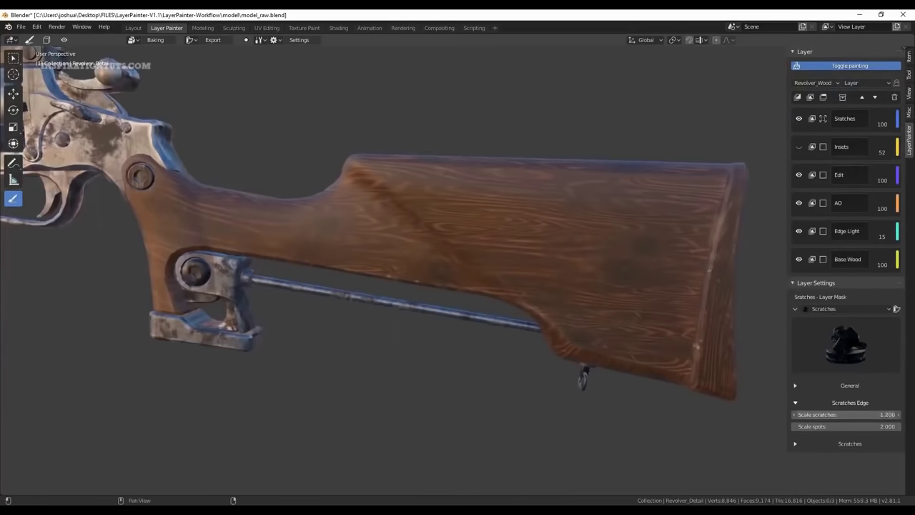
click(841, 444)
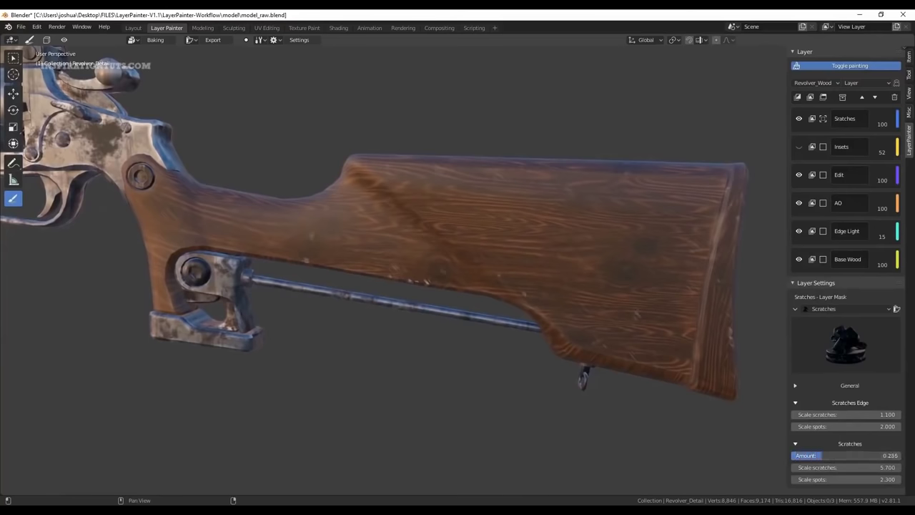